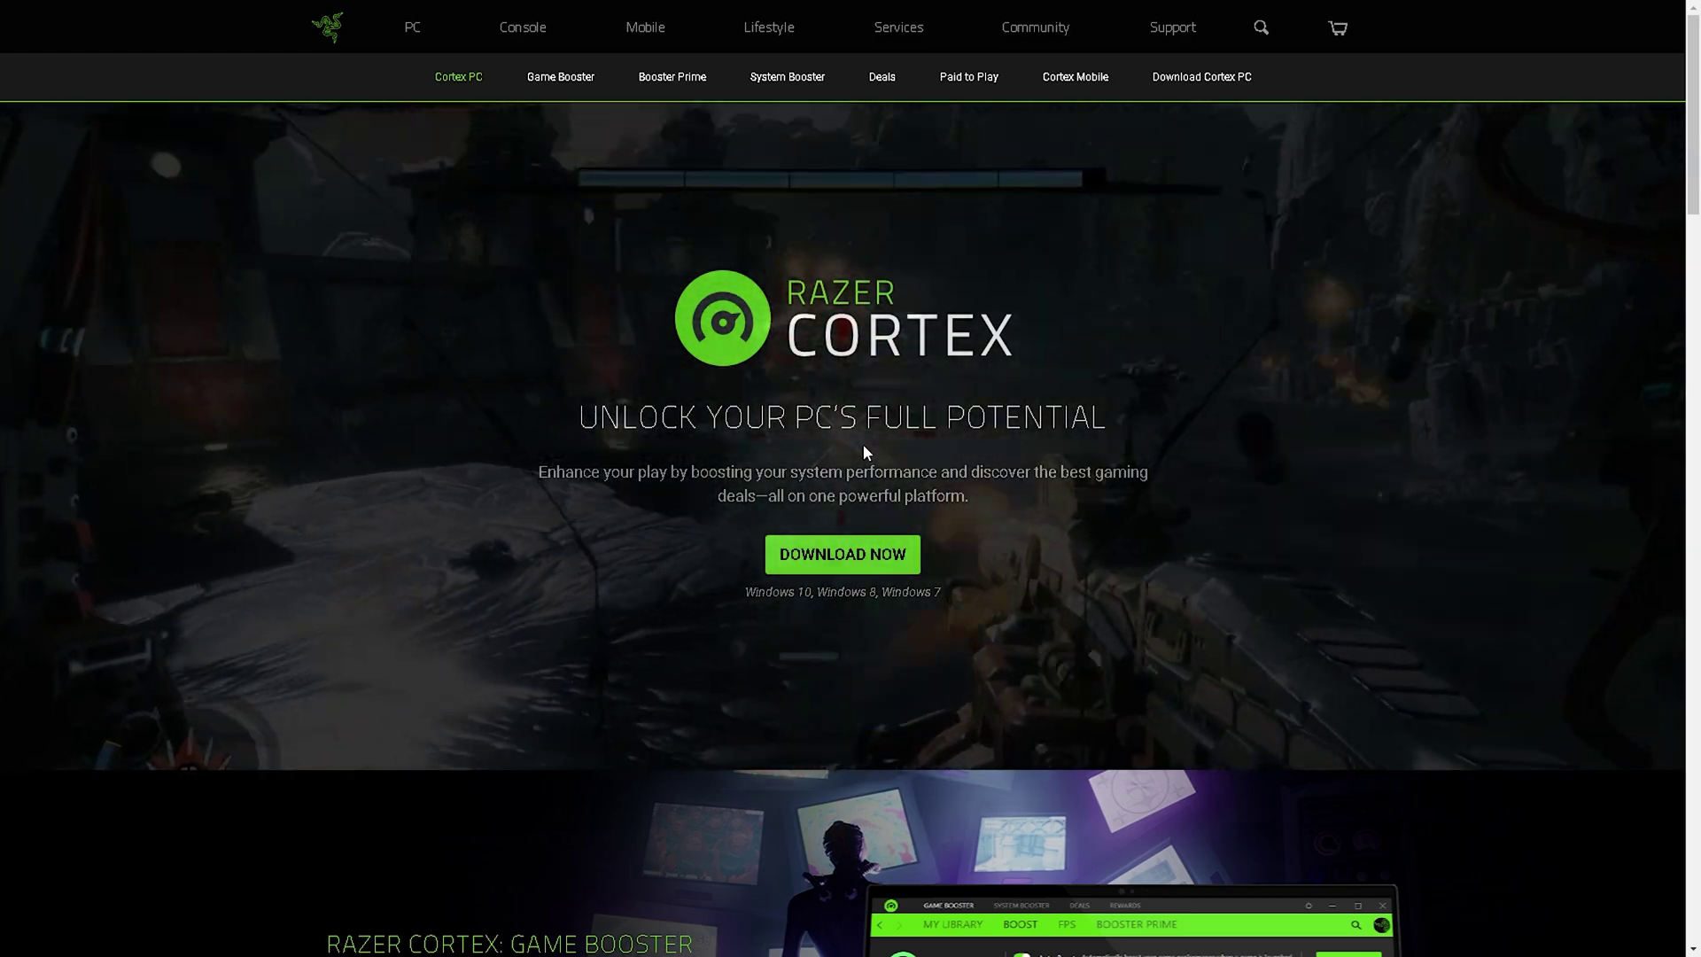
Look through the Game Booster, Booster Prime and System Booster sections of the Razer Cortex web page.
scroll(1069, 443, "down", 5)
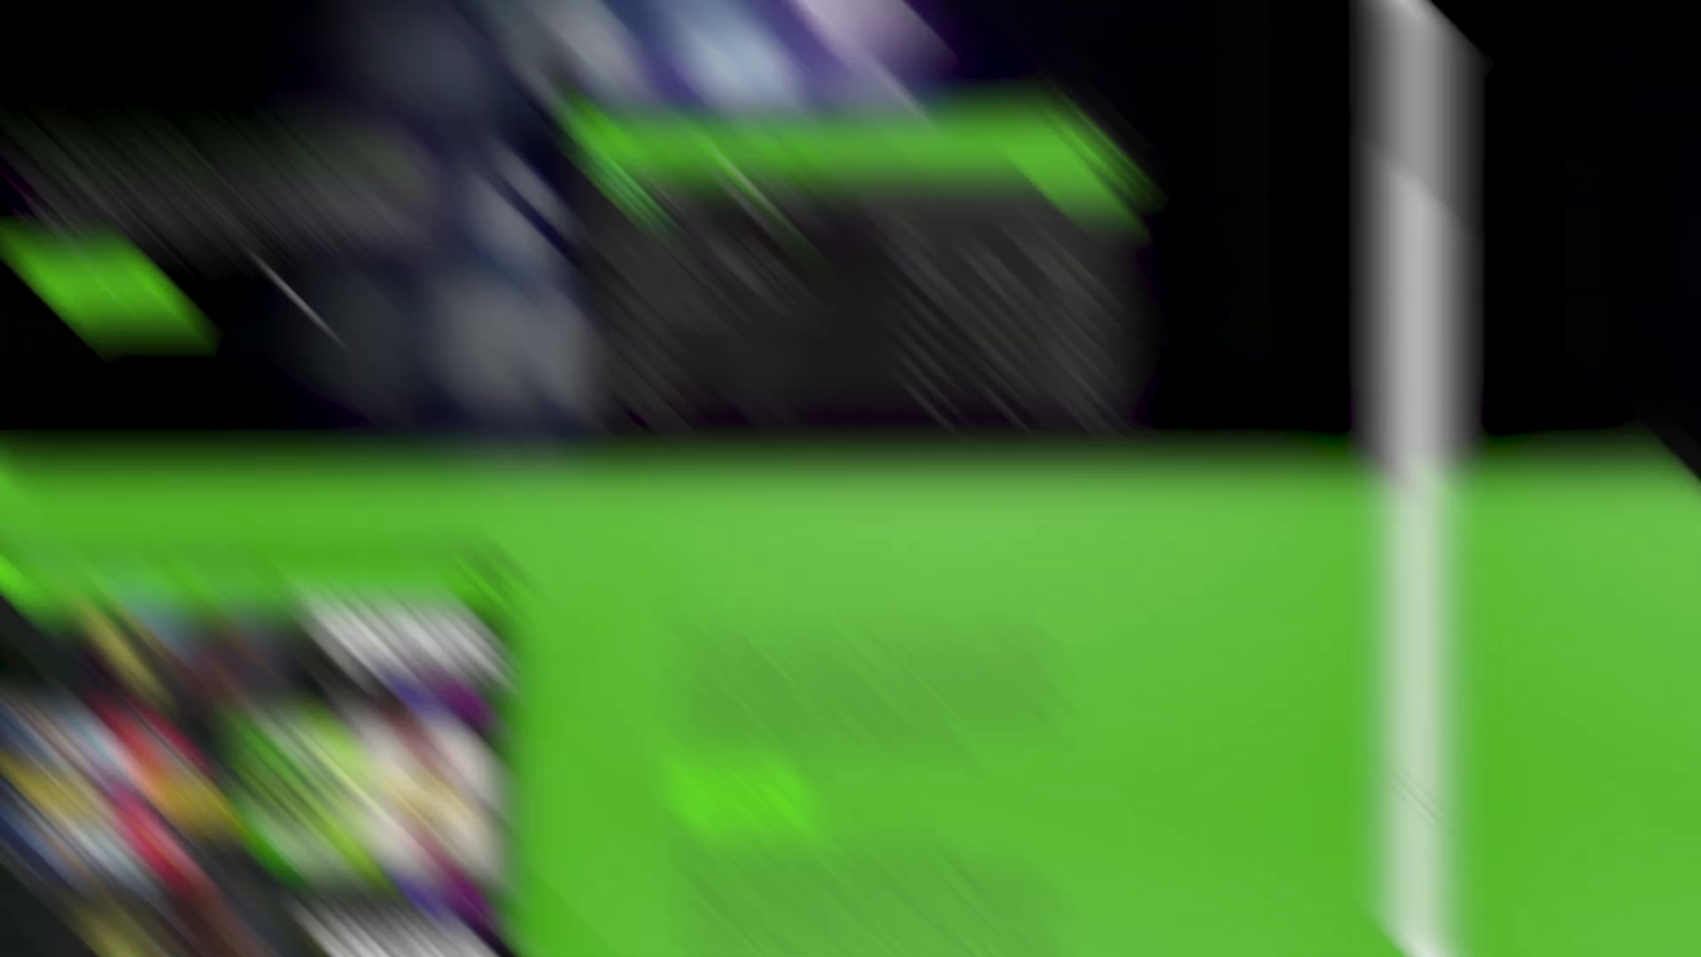
scroll(617, 443, "down", 2)
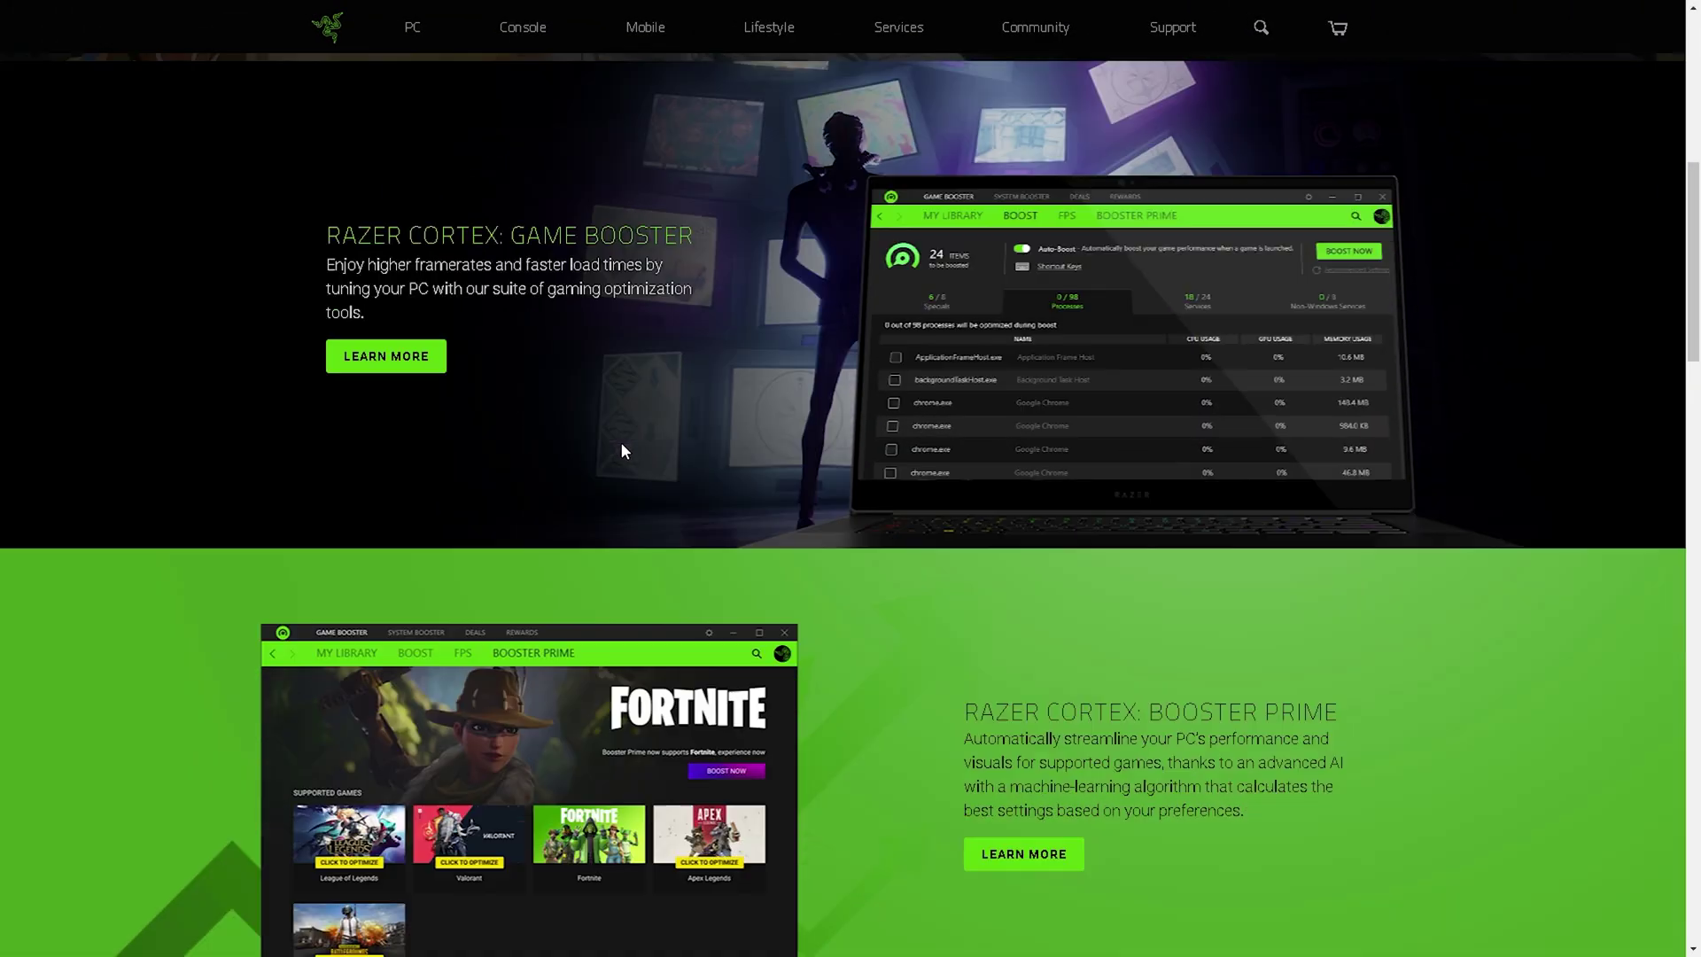
scroll(777, 432, "down", 7)
scroll(824, 411, "up", 13)
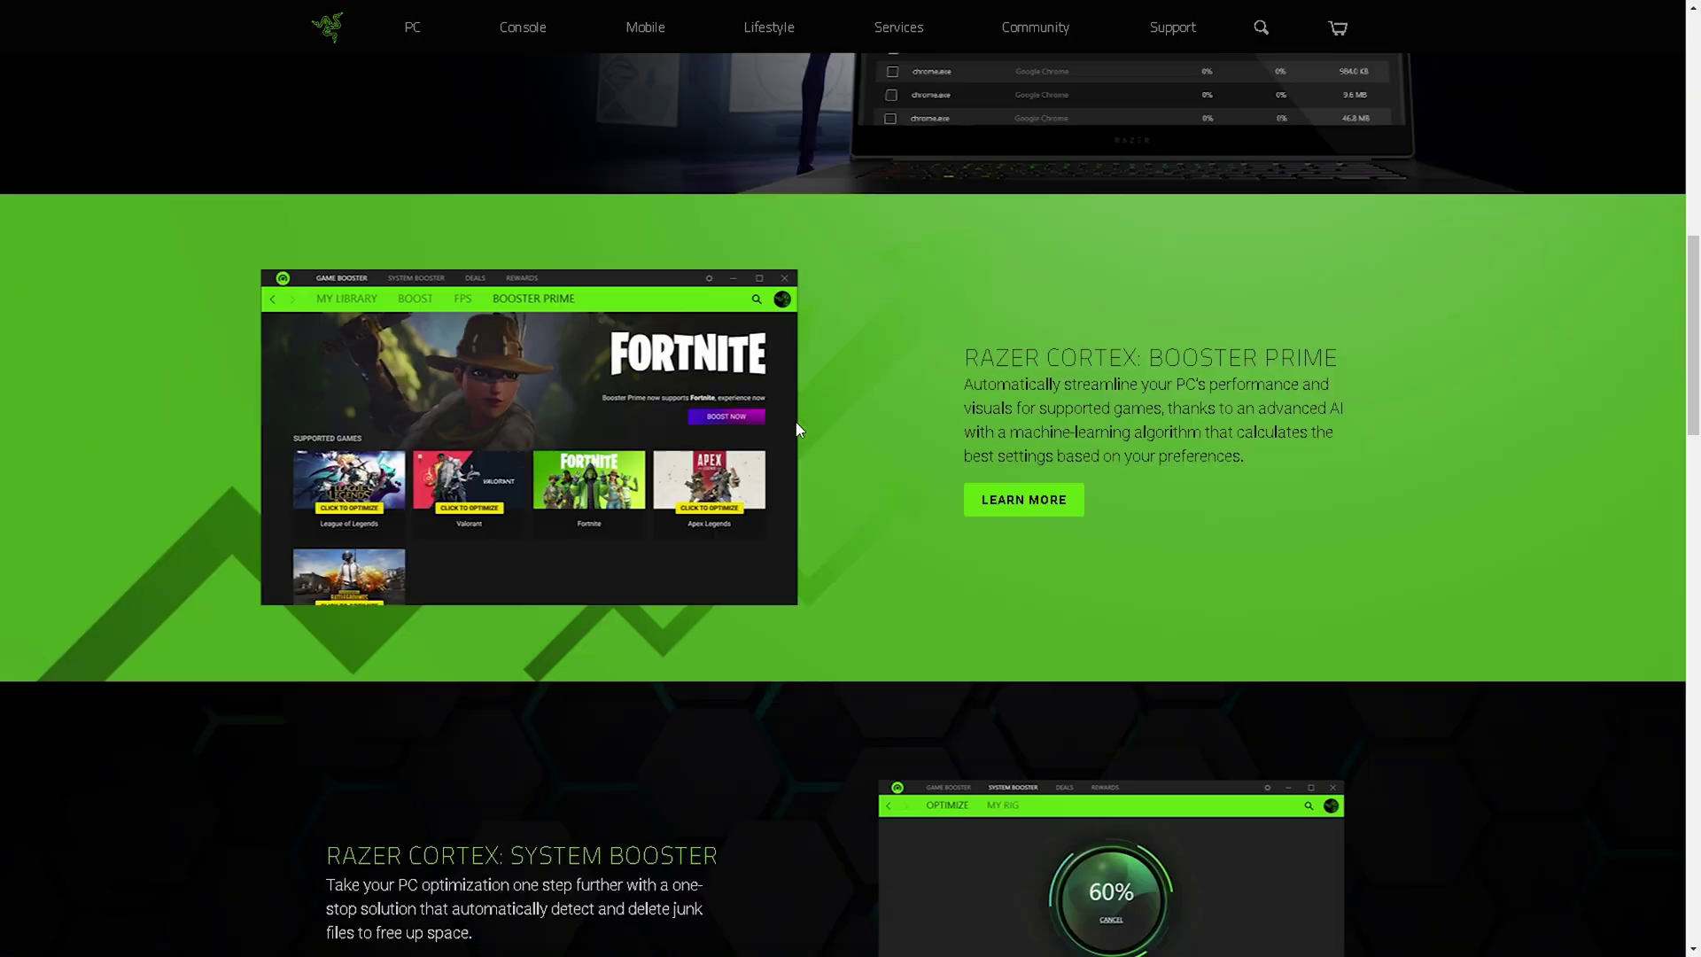
scroll(808, 432, "up", 3)
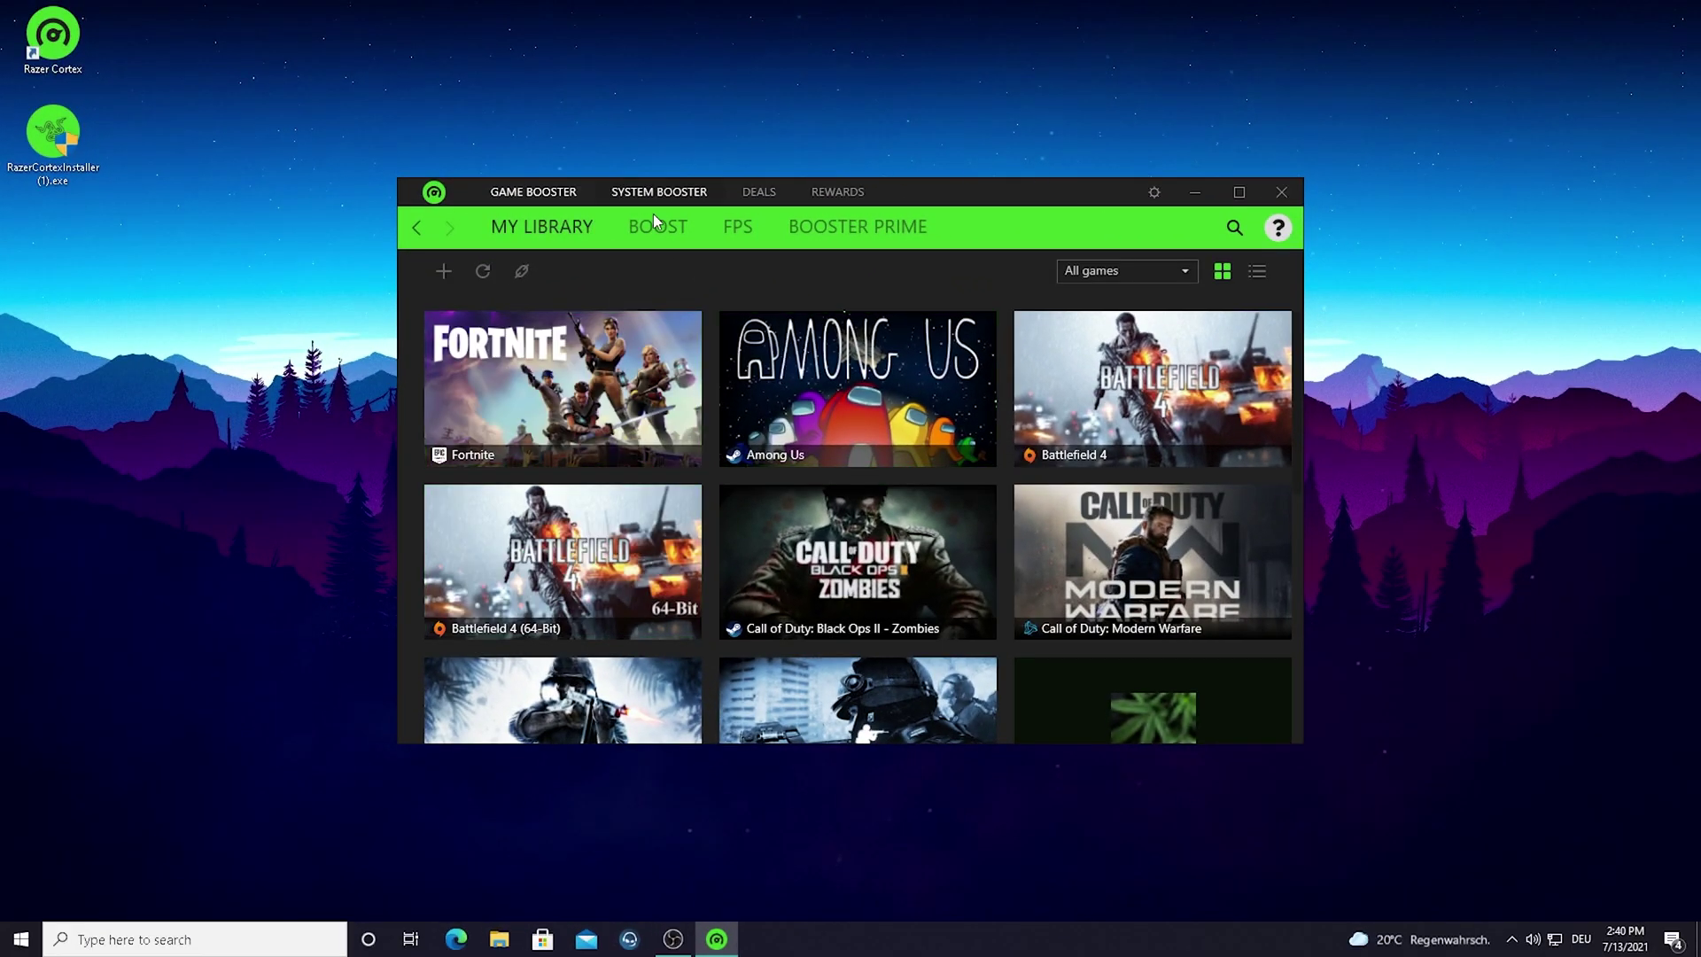
In the Razer Cortex desktop program, rescan the game library and look through the listed games.
mouse_move(545, 425)
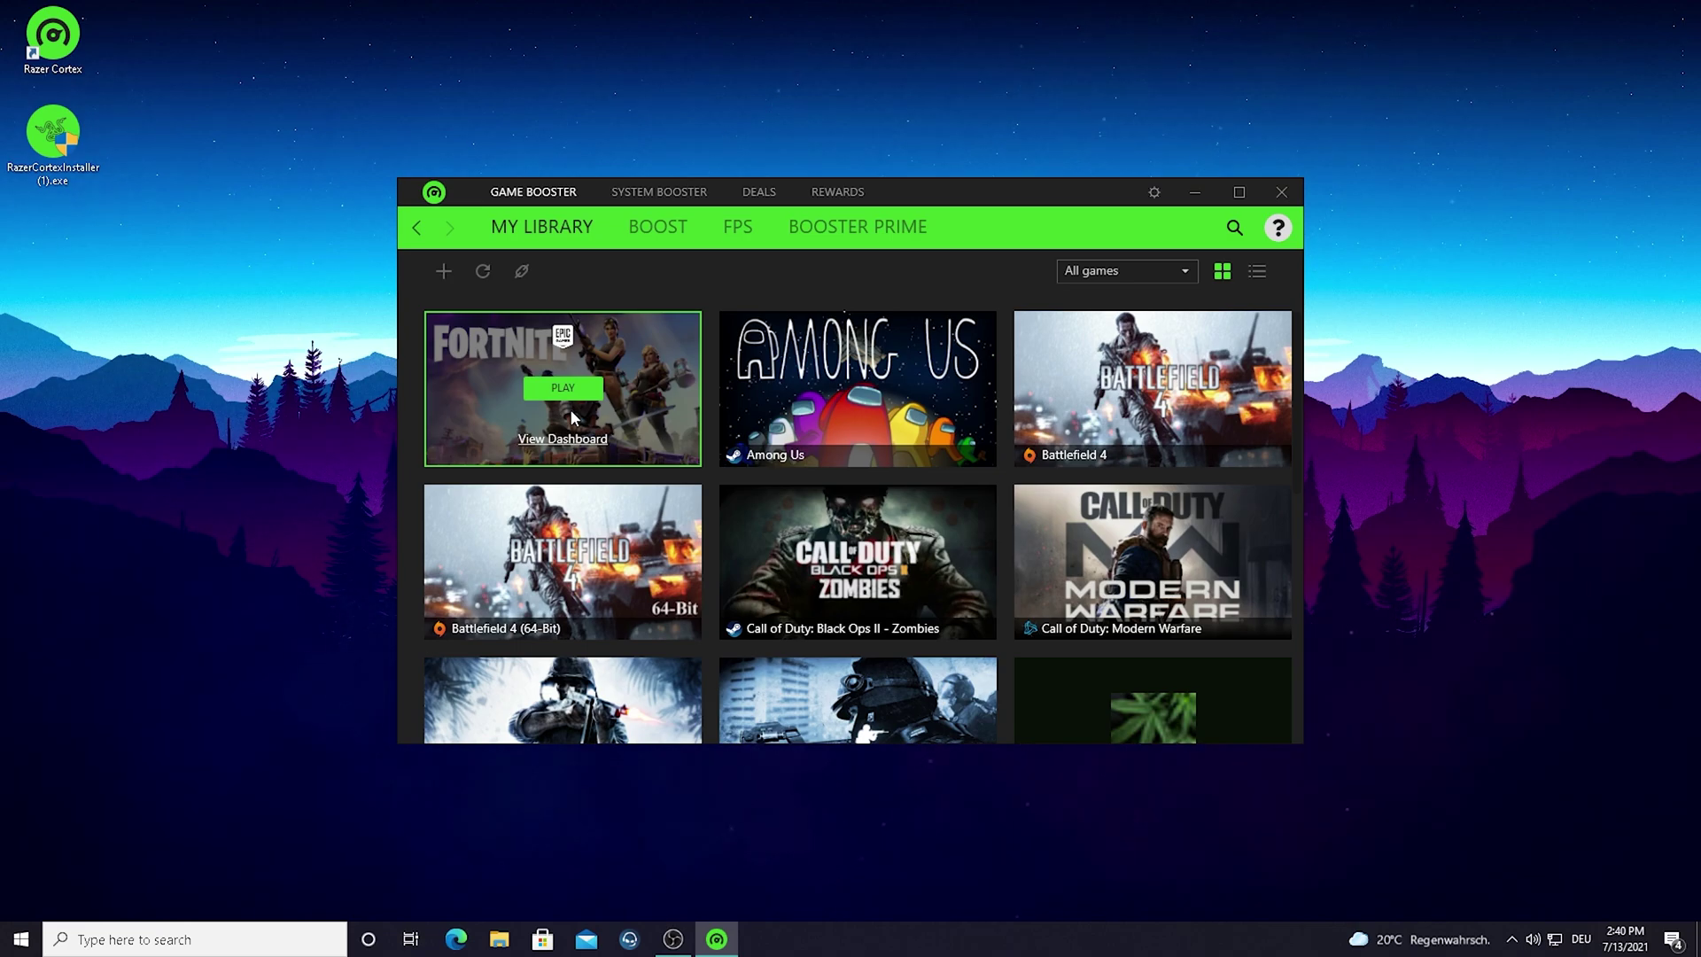
left_click(483, 273)
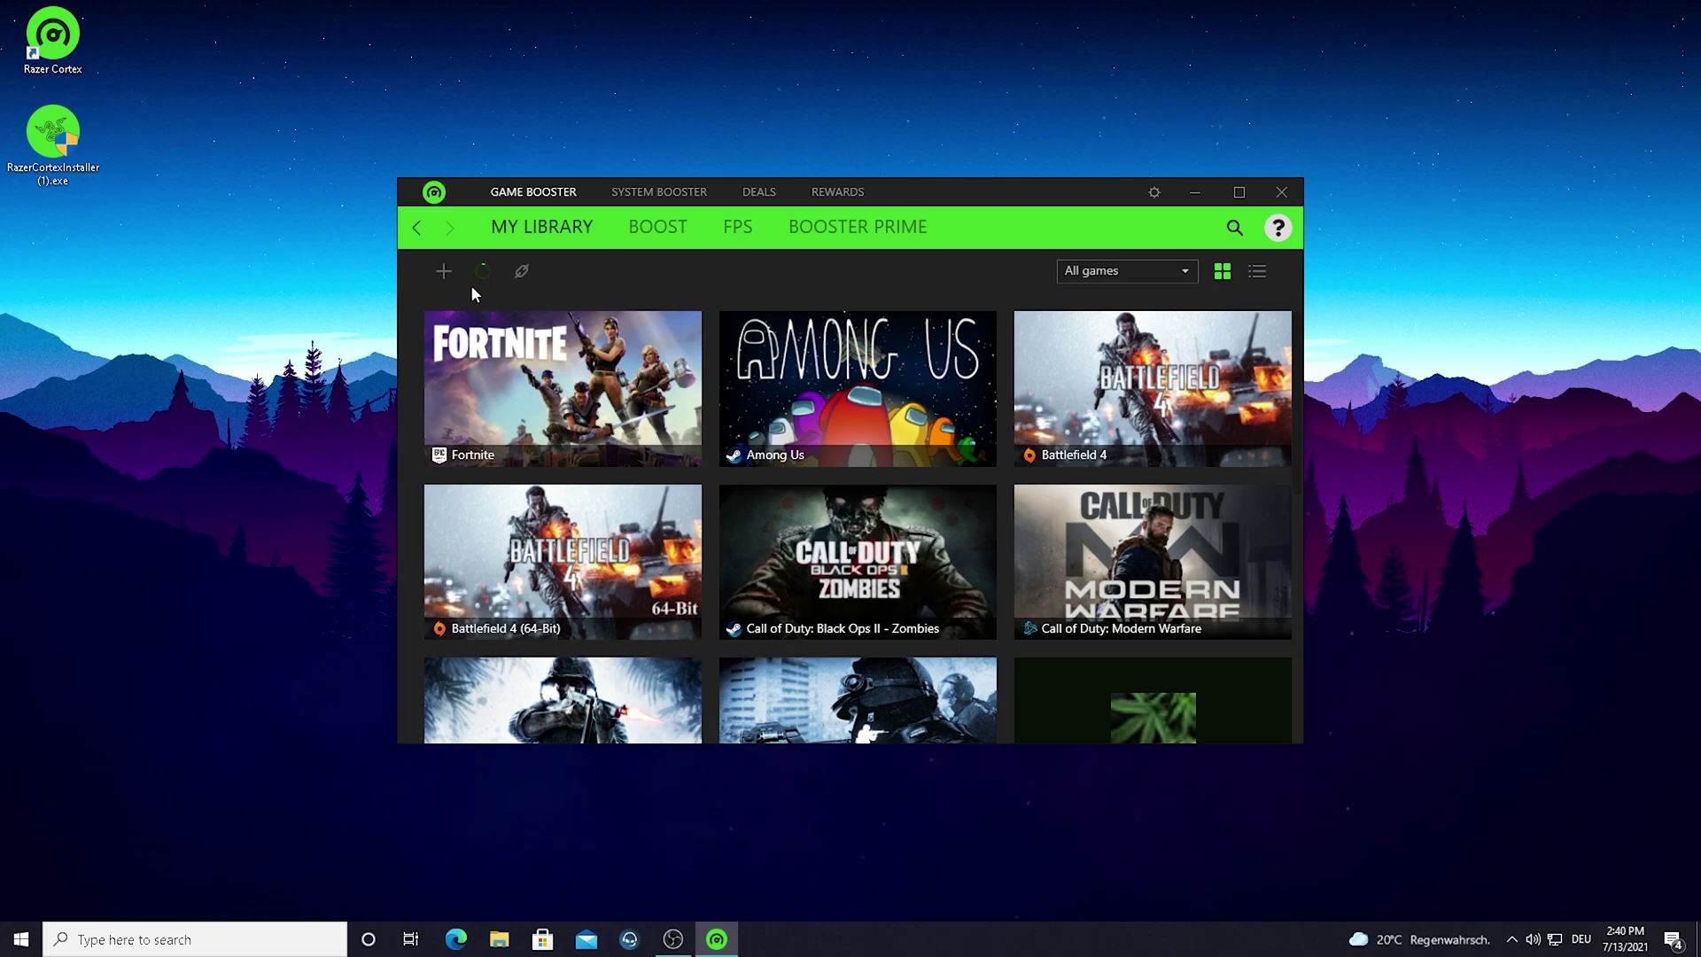
scroll(699, 455, "down", 4)
scroll(653, 461, "up", 4)
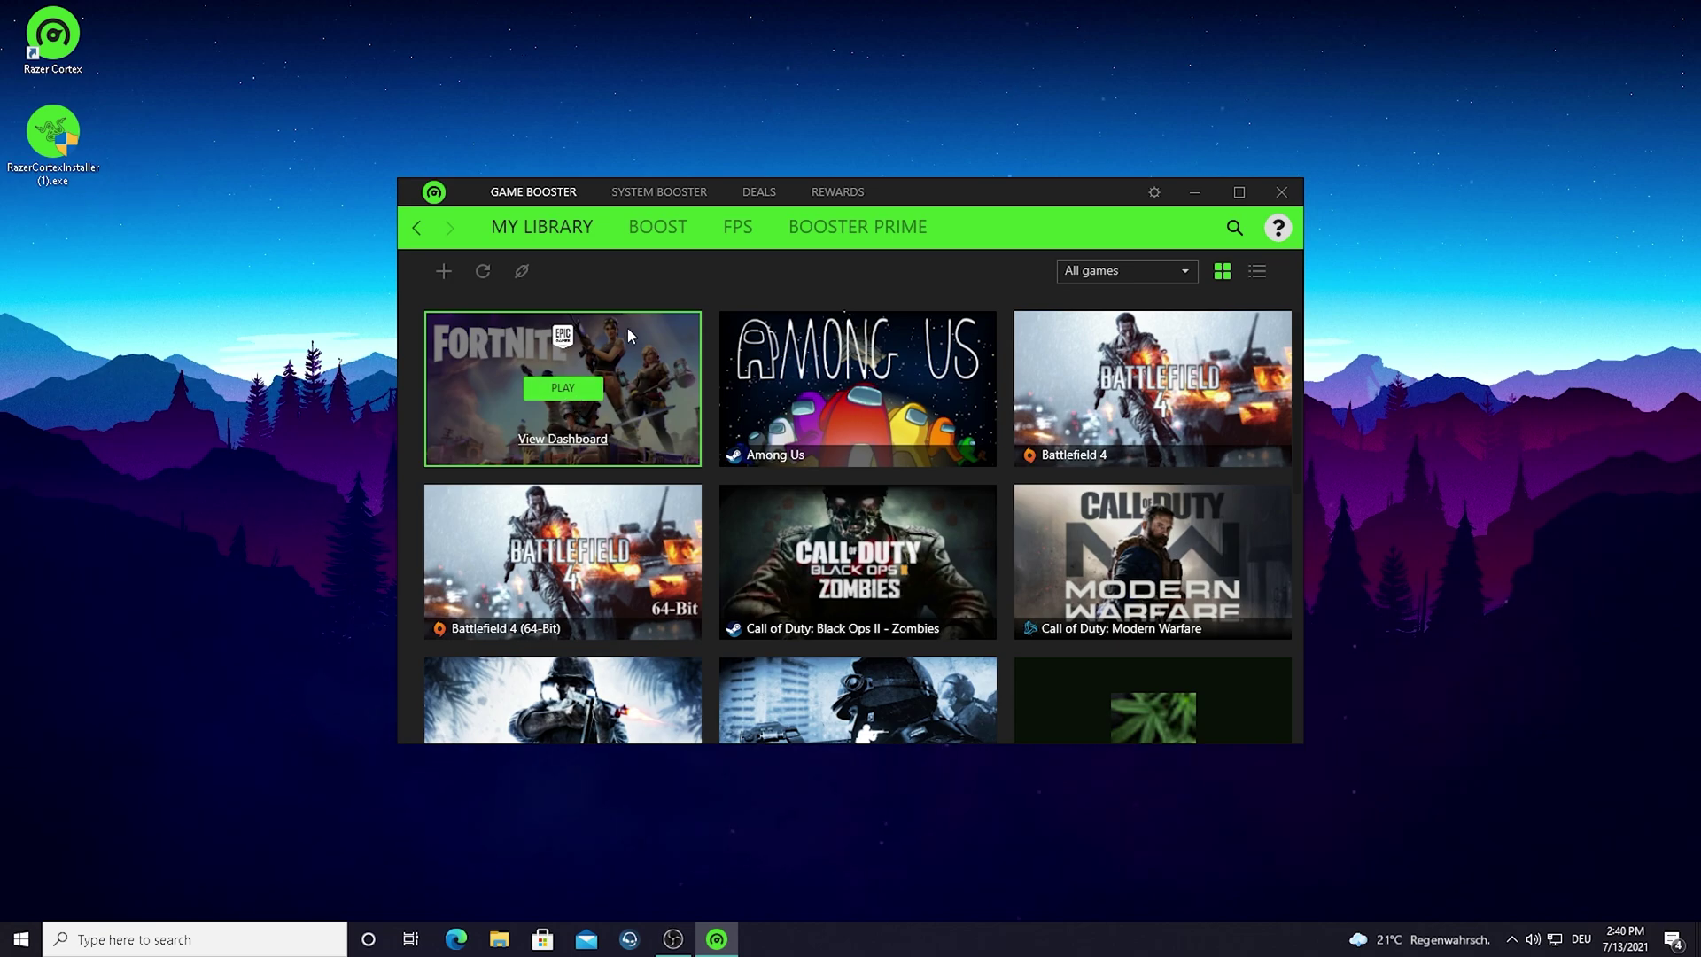
Open the Boost settings and review the Specials optimizations, from Enable CPU Core to Launch game on Game Desktop.
left_click(658, 233)
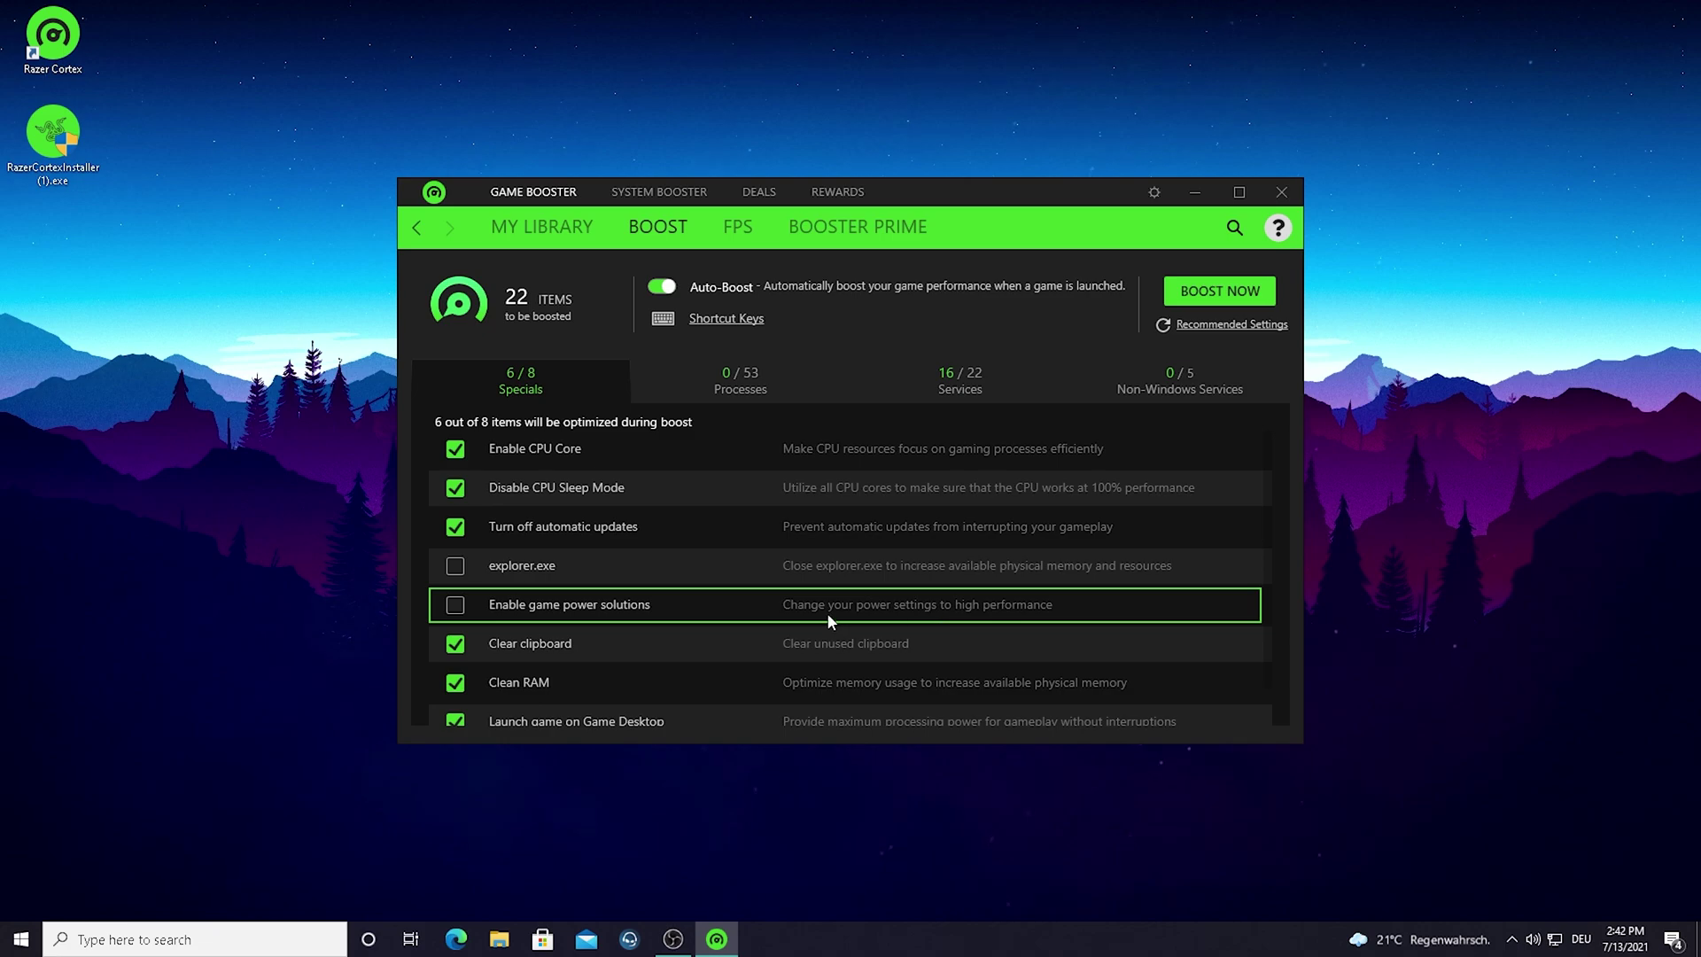
scroll(597, 615, "down", 1)
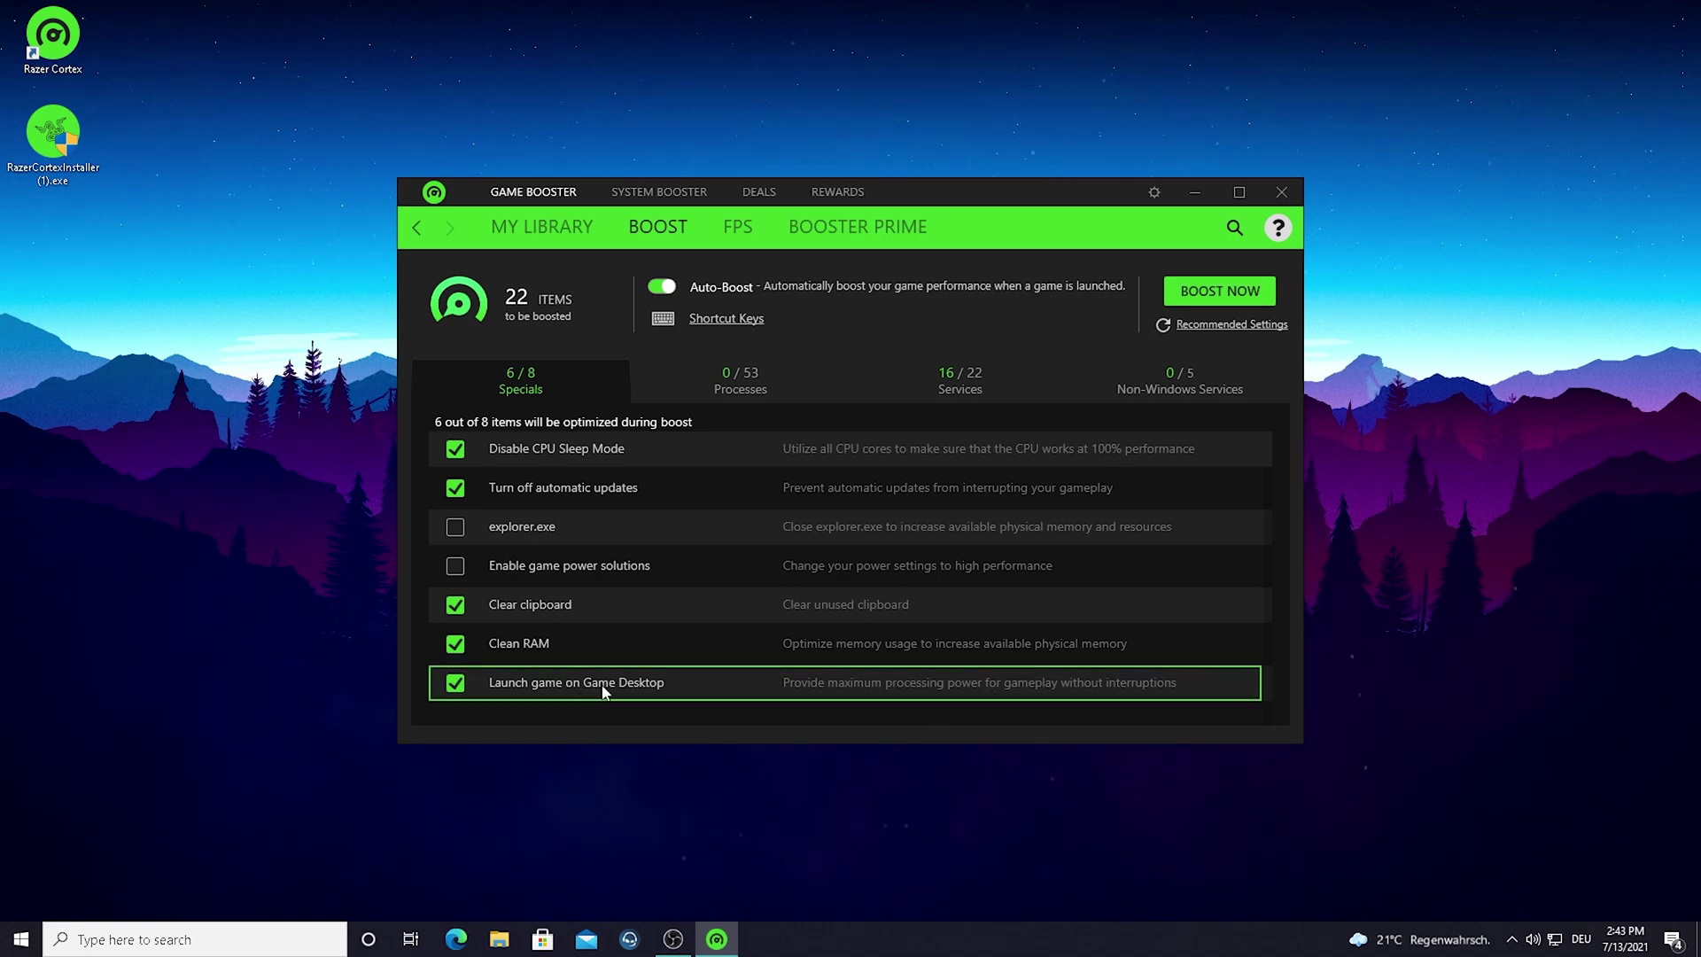
scroll(578, 639, "up", 1)
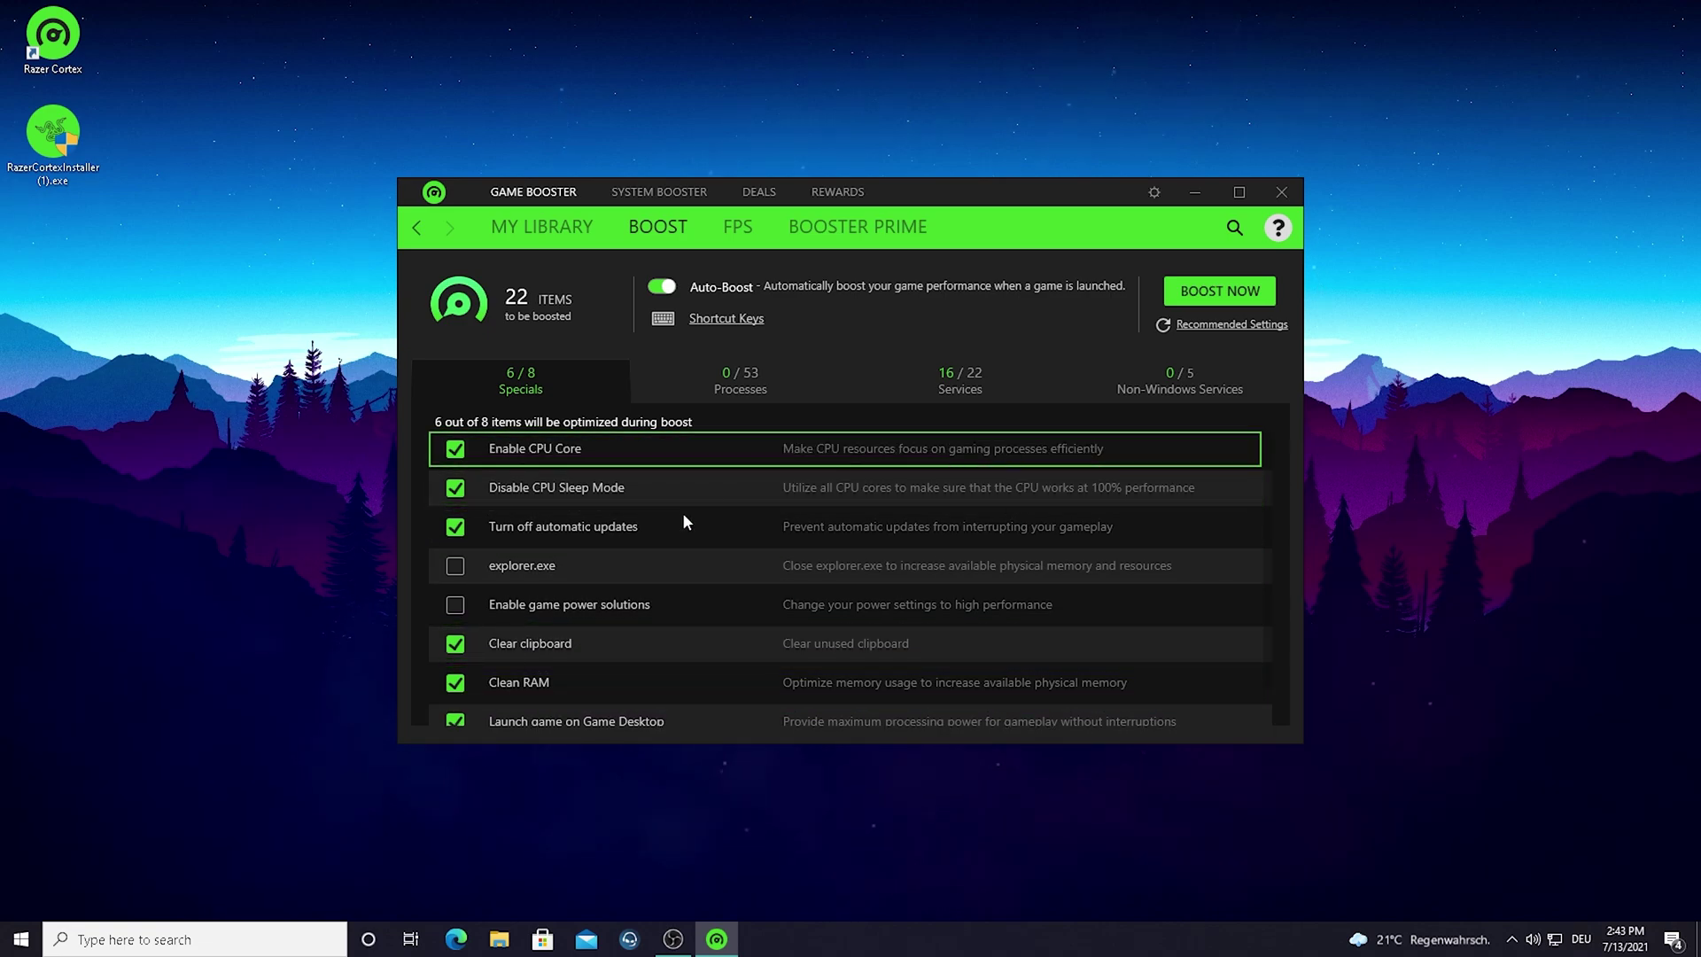
mouse_move(1271, 469)
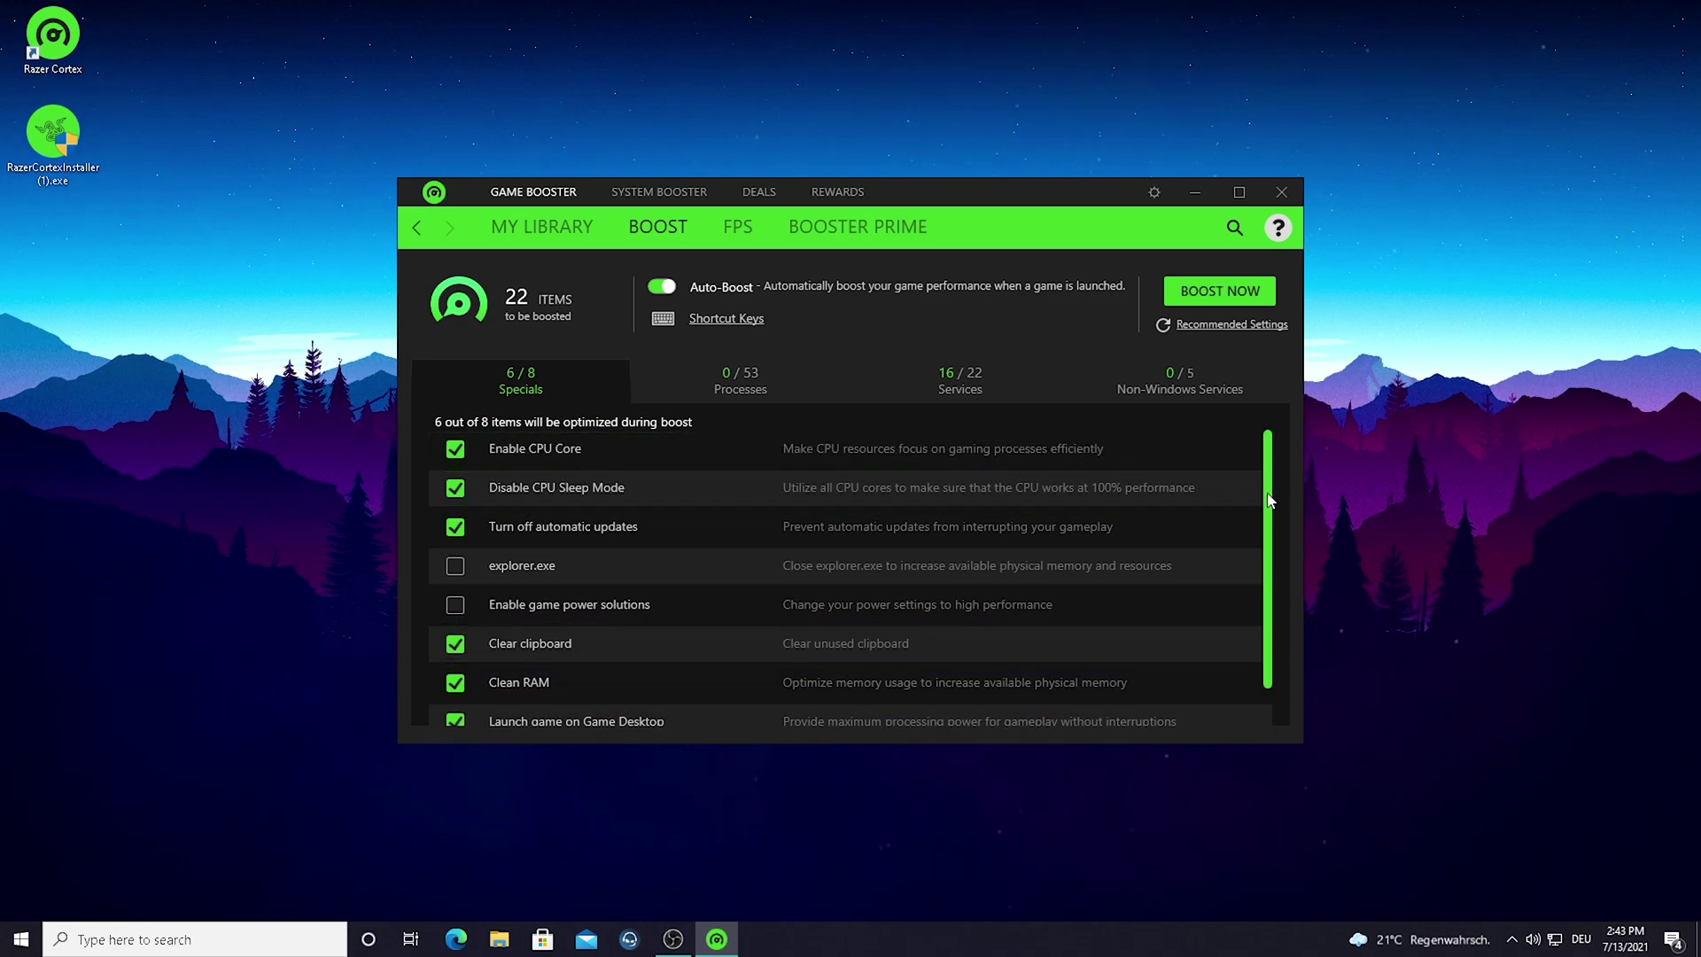
left_click_drag(1269, 483, 793, 354)
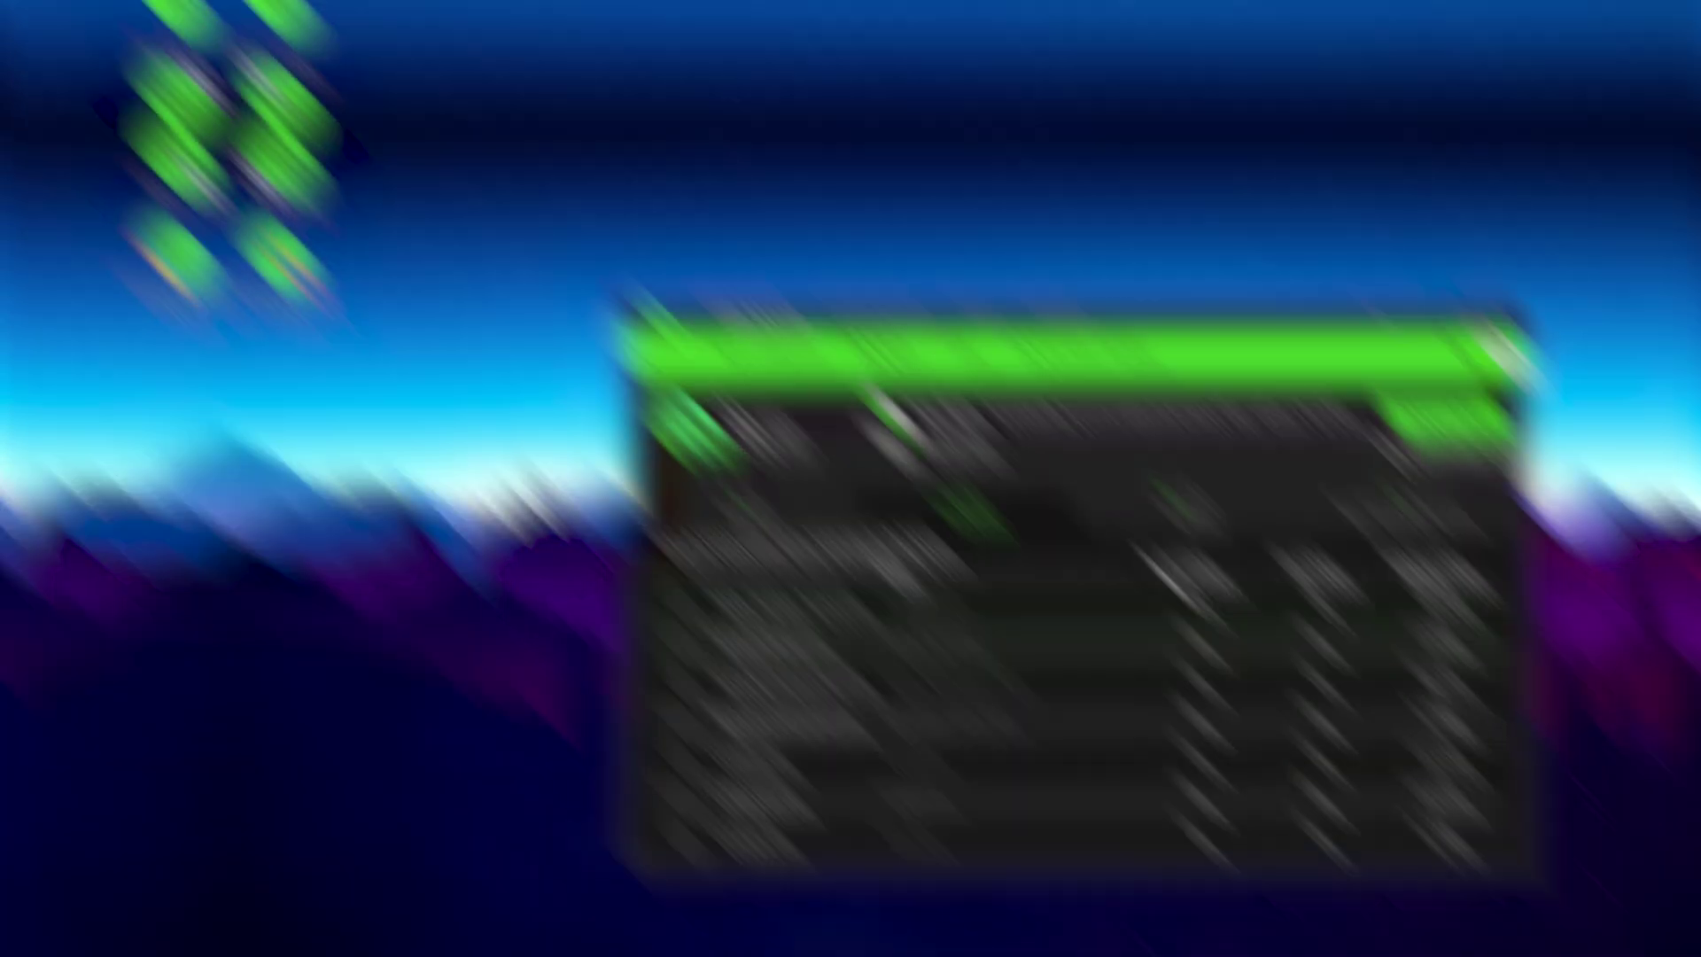
In the boost processes list, select all three NVIDIA Share.exe processes for optimization.
left_click(688, 393)
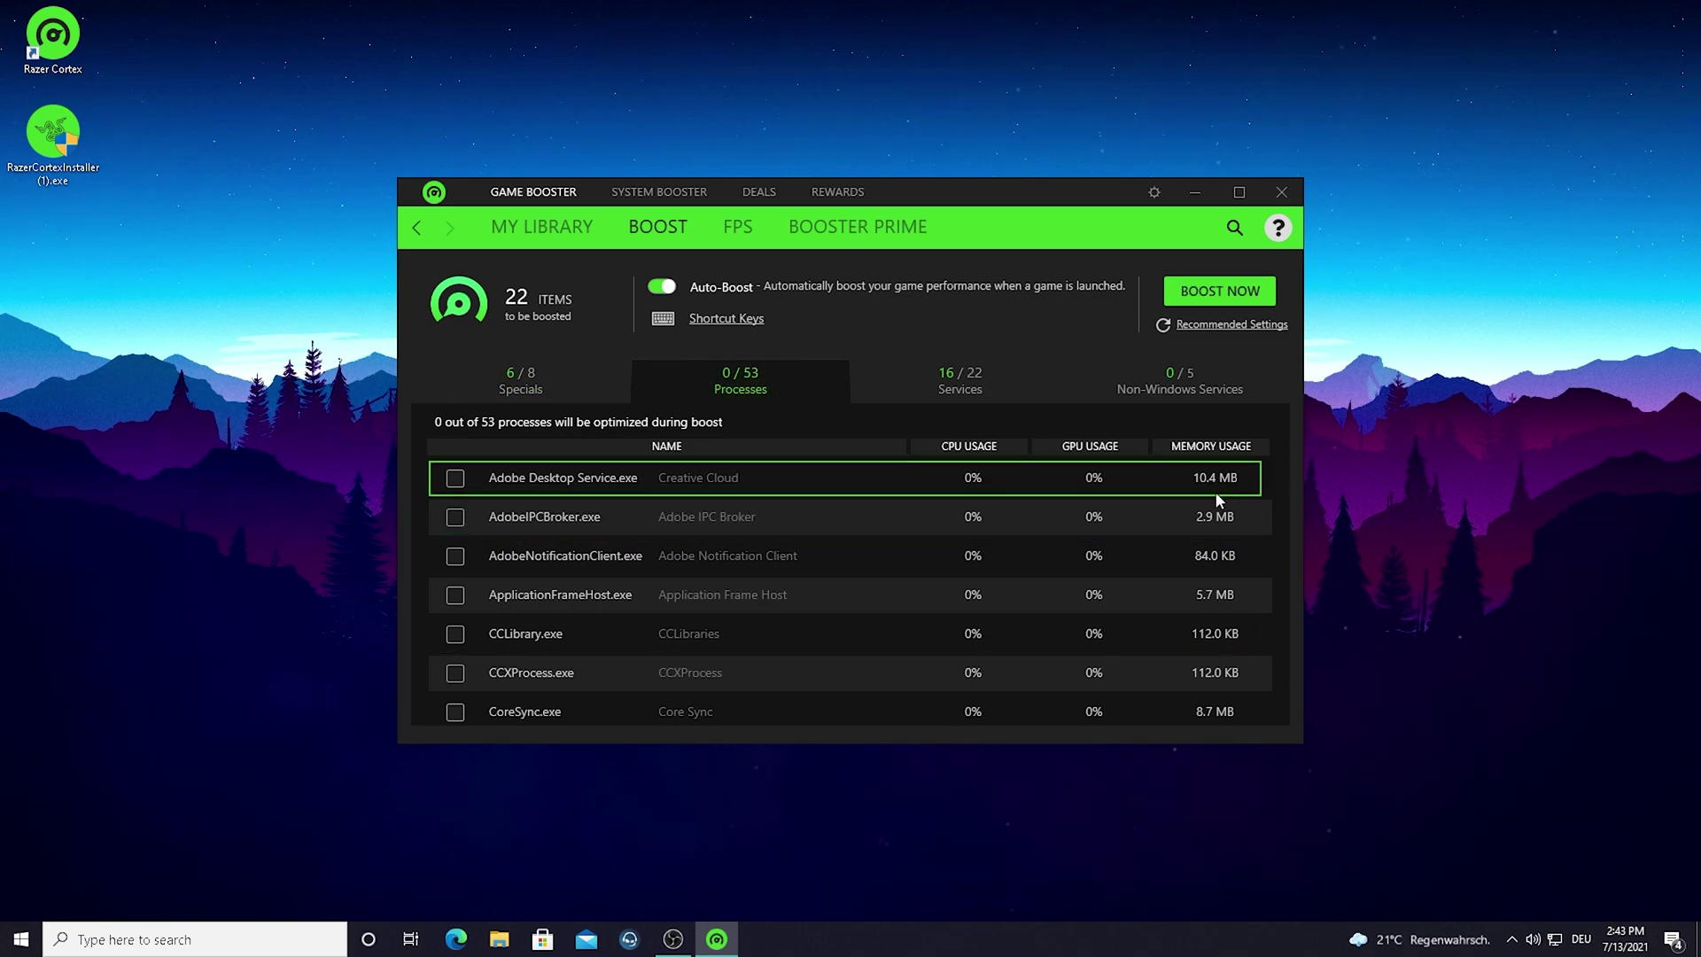
scroll(1214, 496, "down", 1)
scroll(1213, 510, "down", 3)
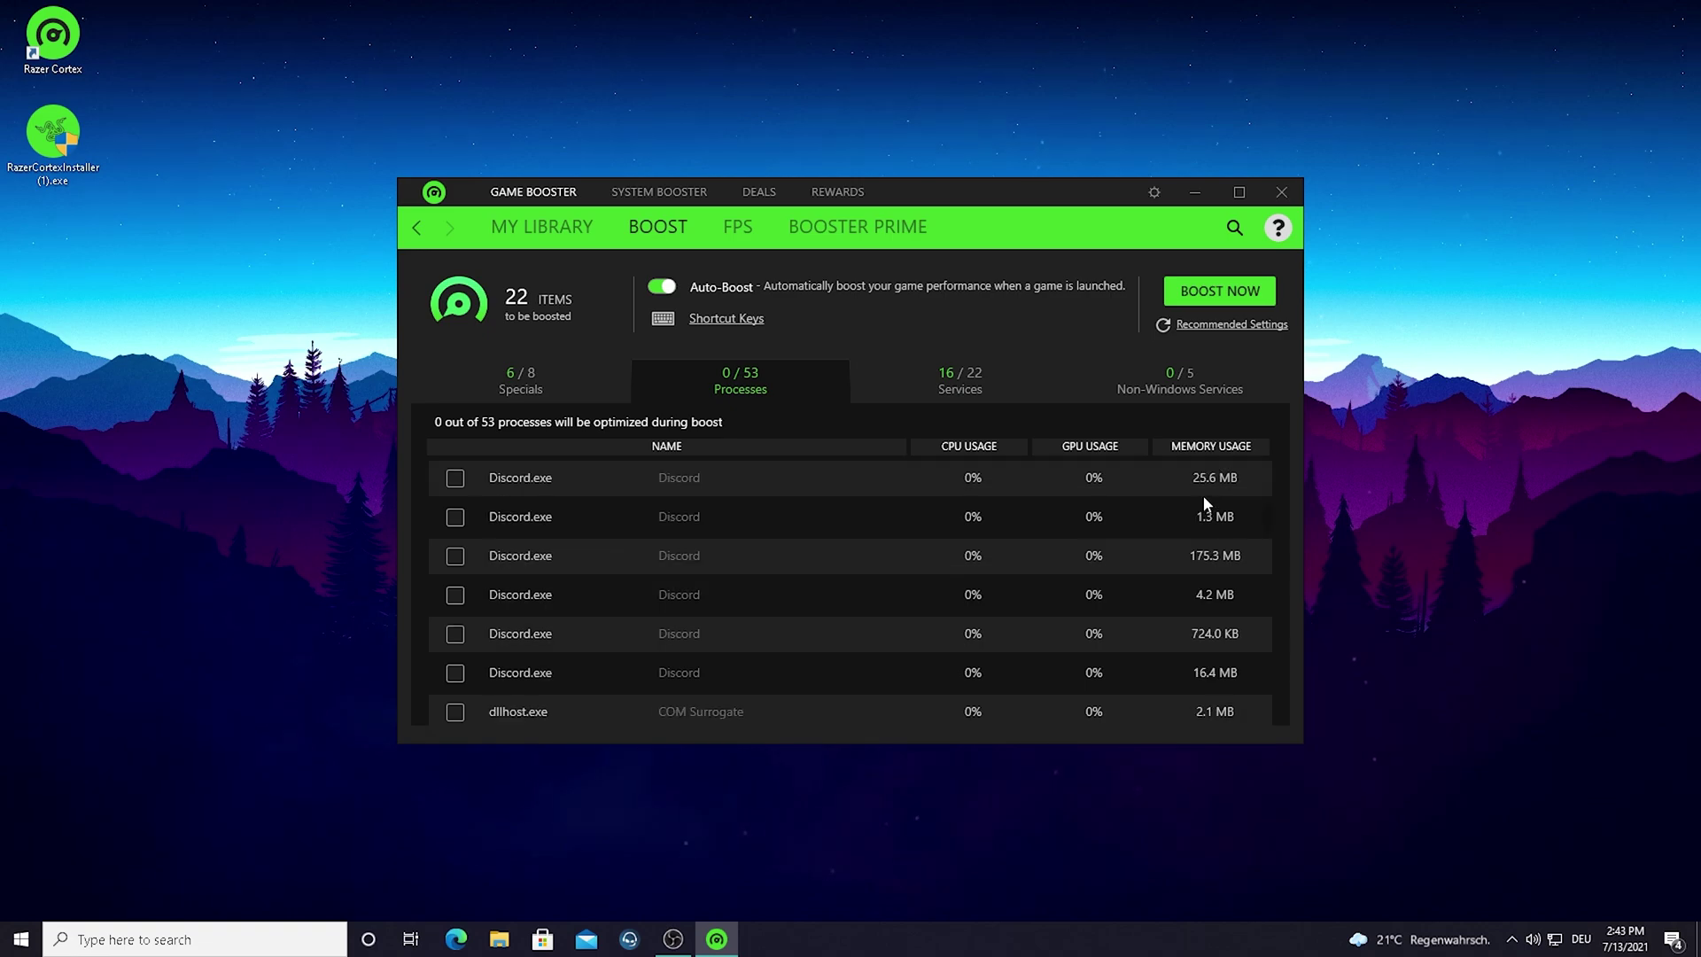
scroll(1142, 570, "down", 2)
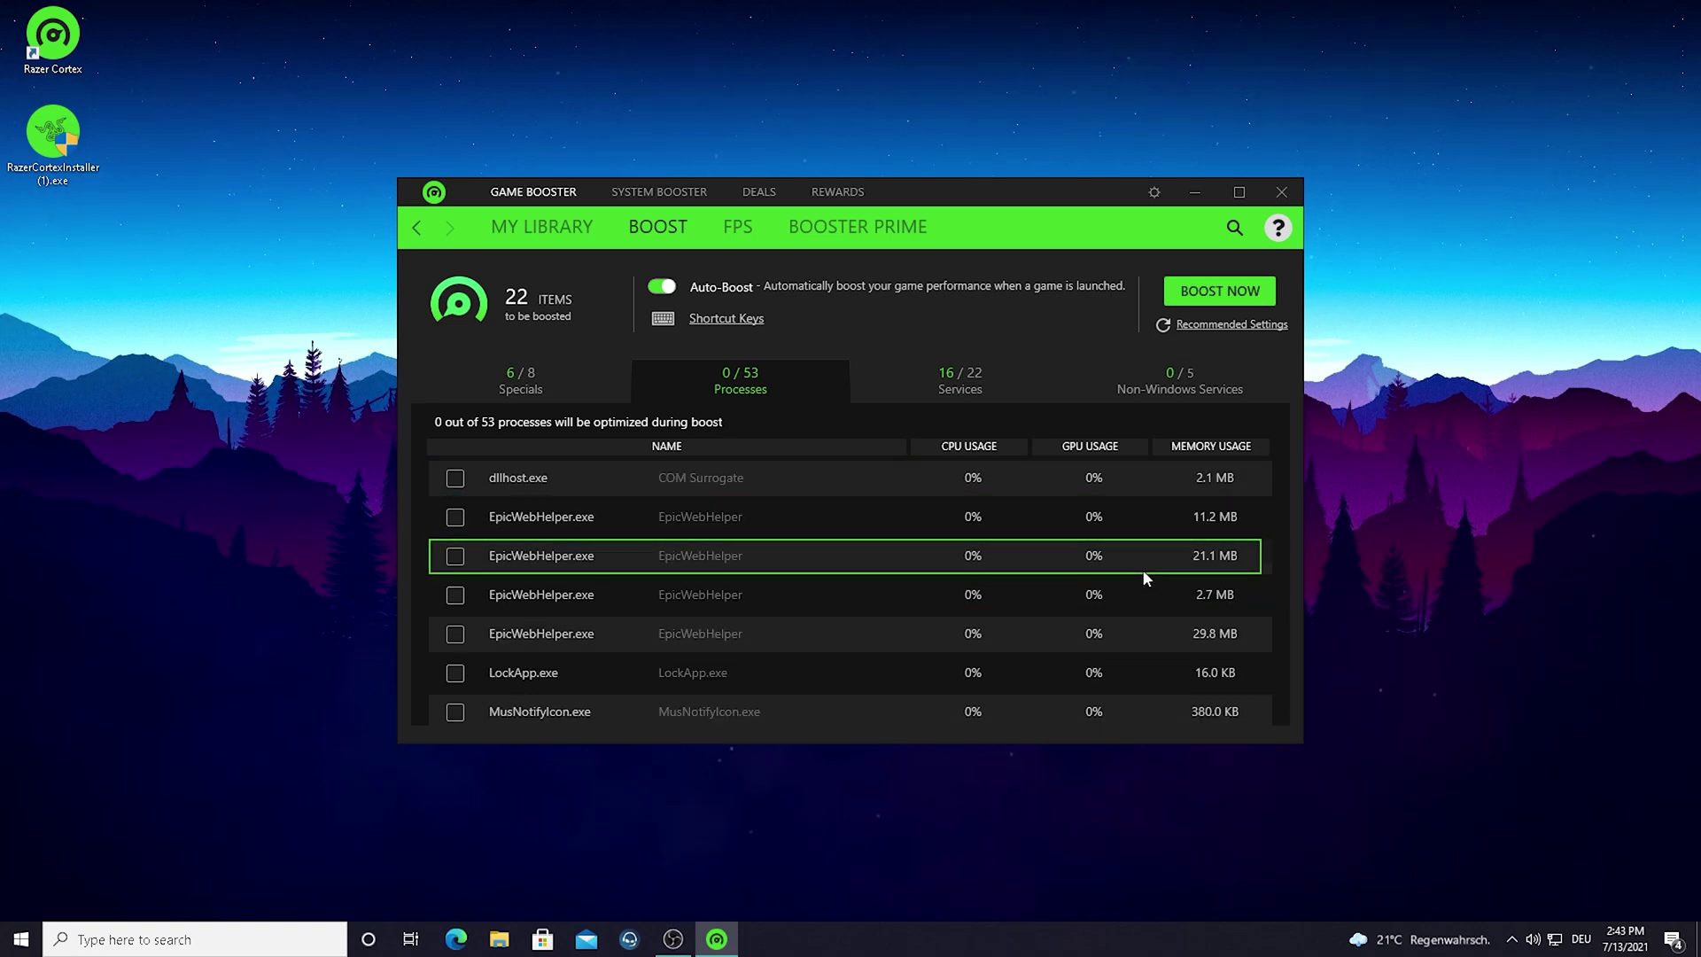
scroll(1142, 572, "down", 2)
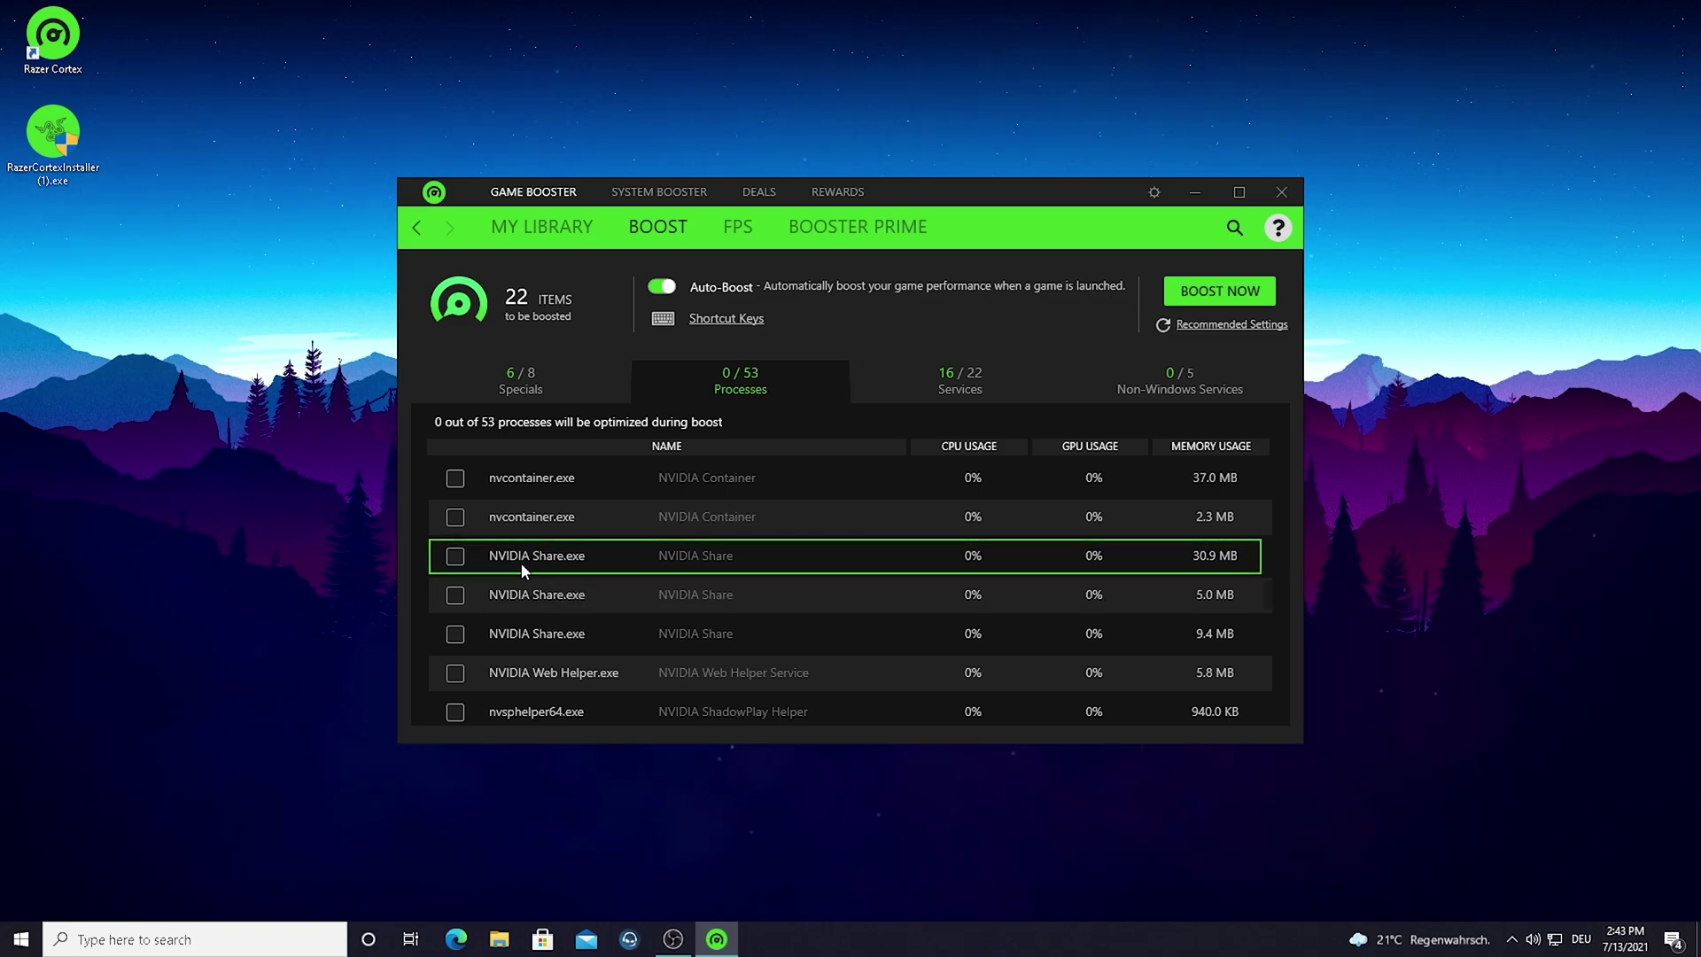
left_click(455, 555)
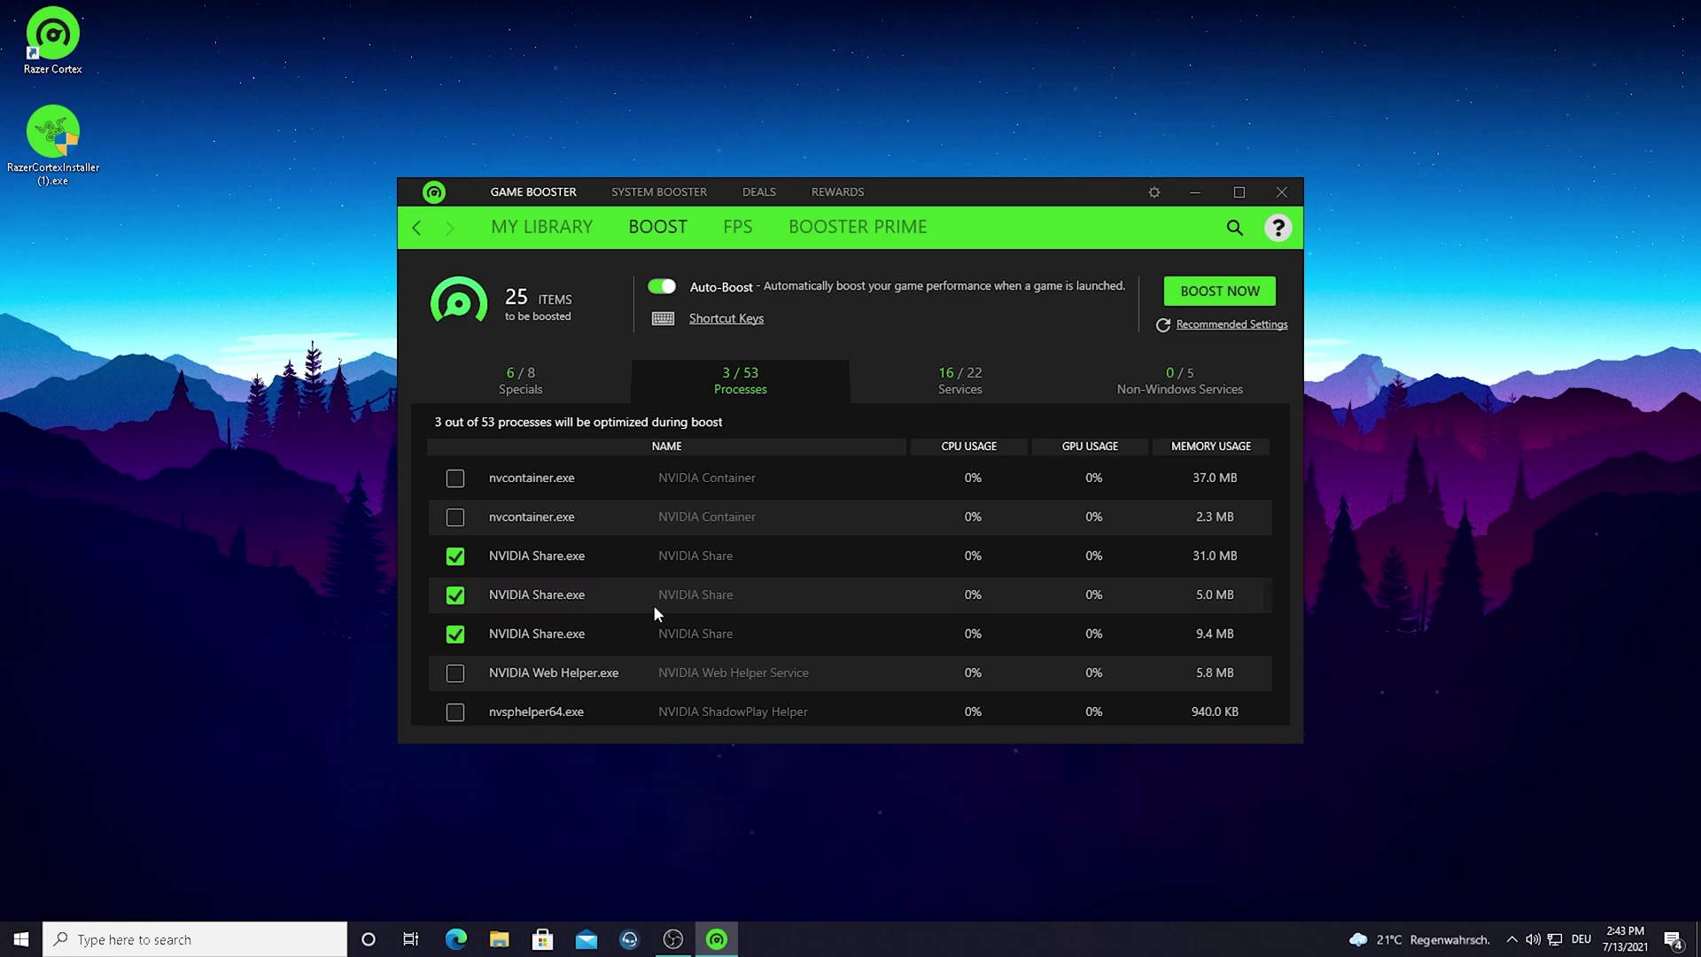
Add the SteelSeriesEngine3.exe process to the items optimized during boost.
scroll(664, 605, "down", 3)
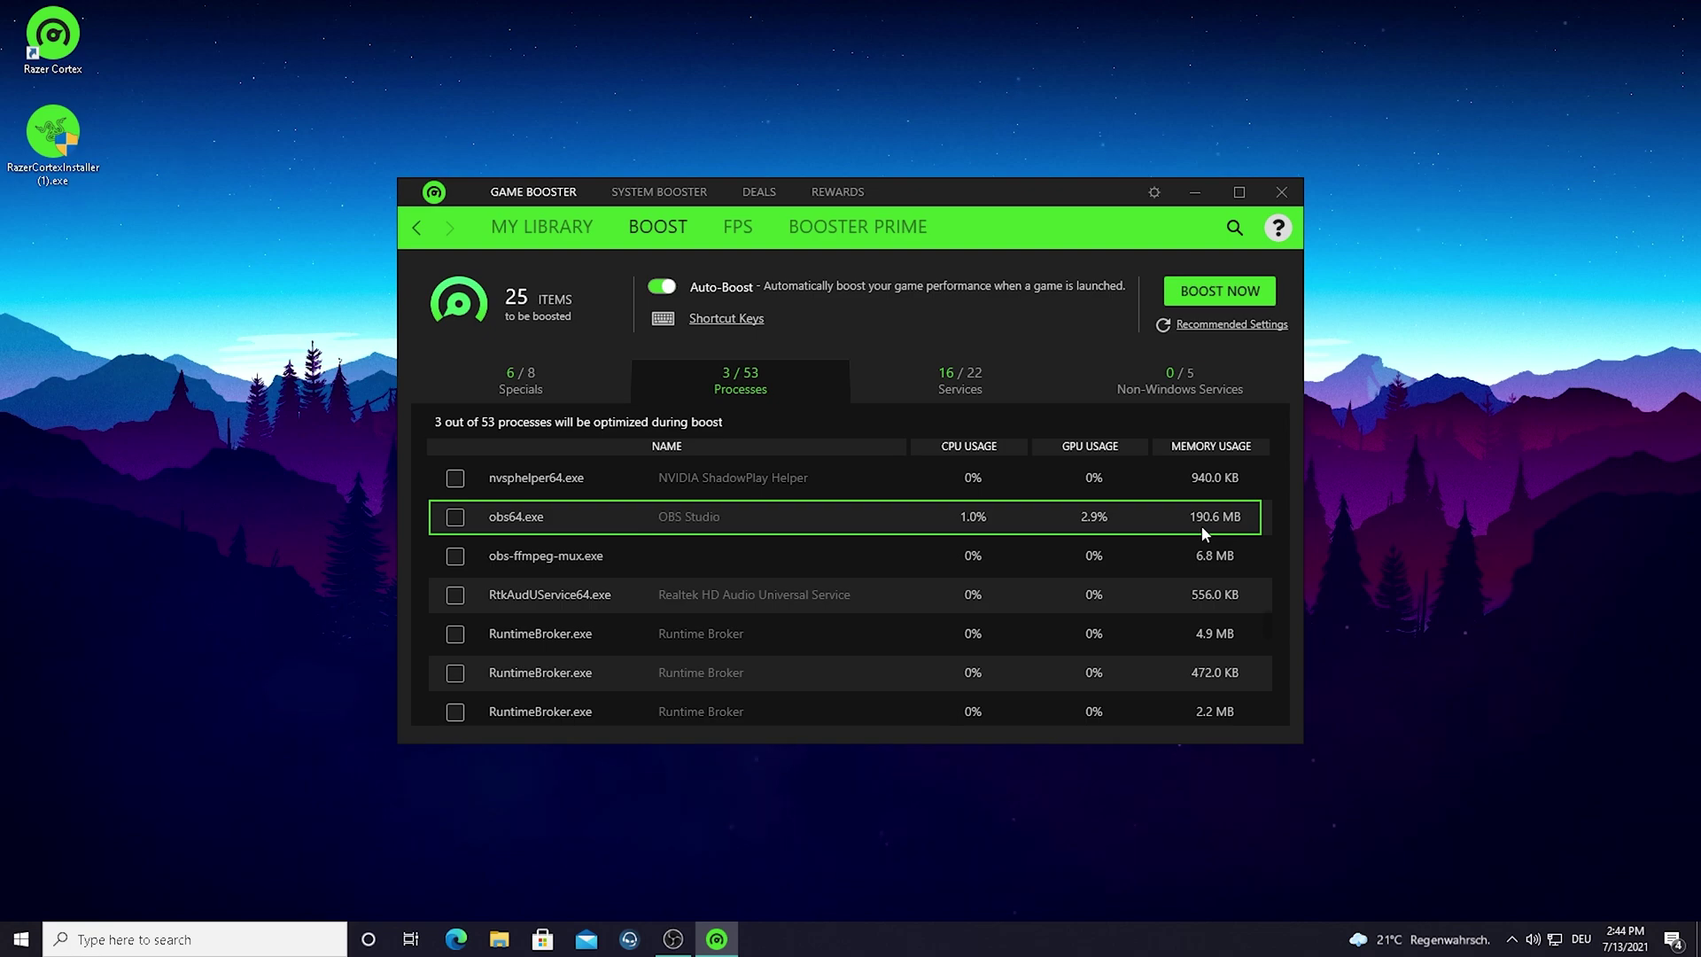
scroll(957, 516, "down", 3)
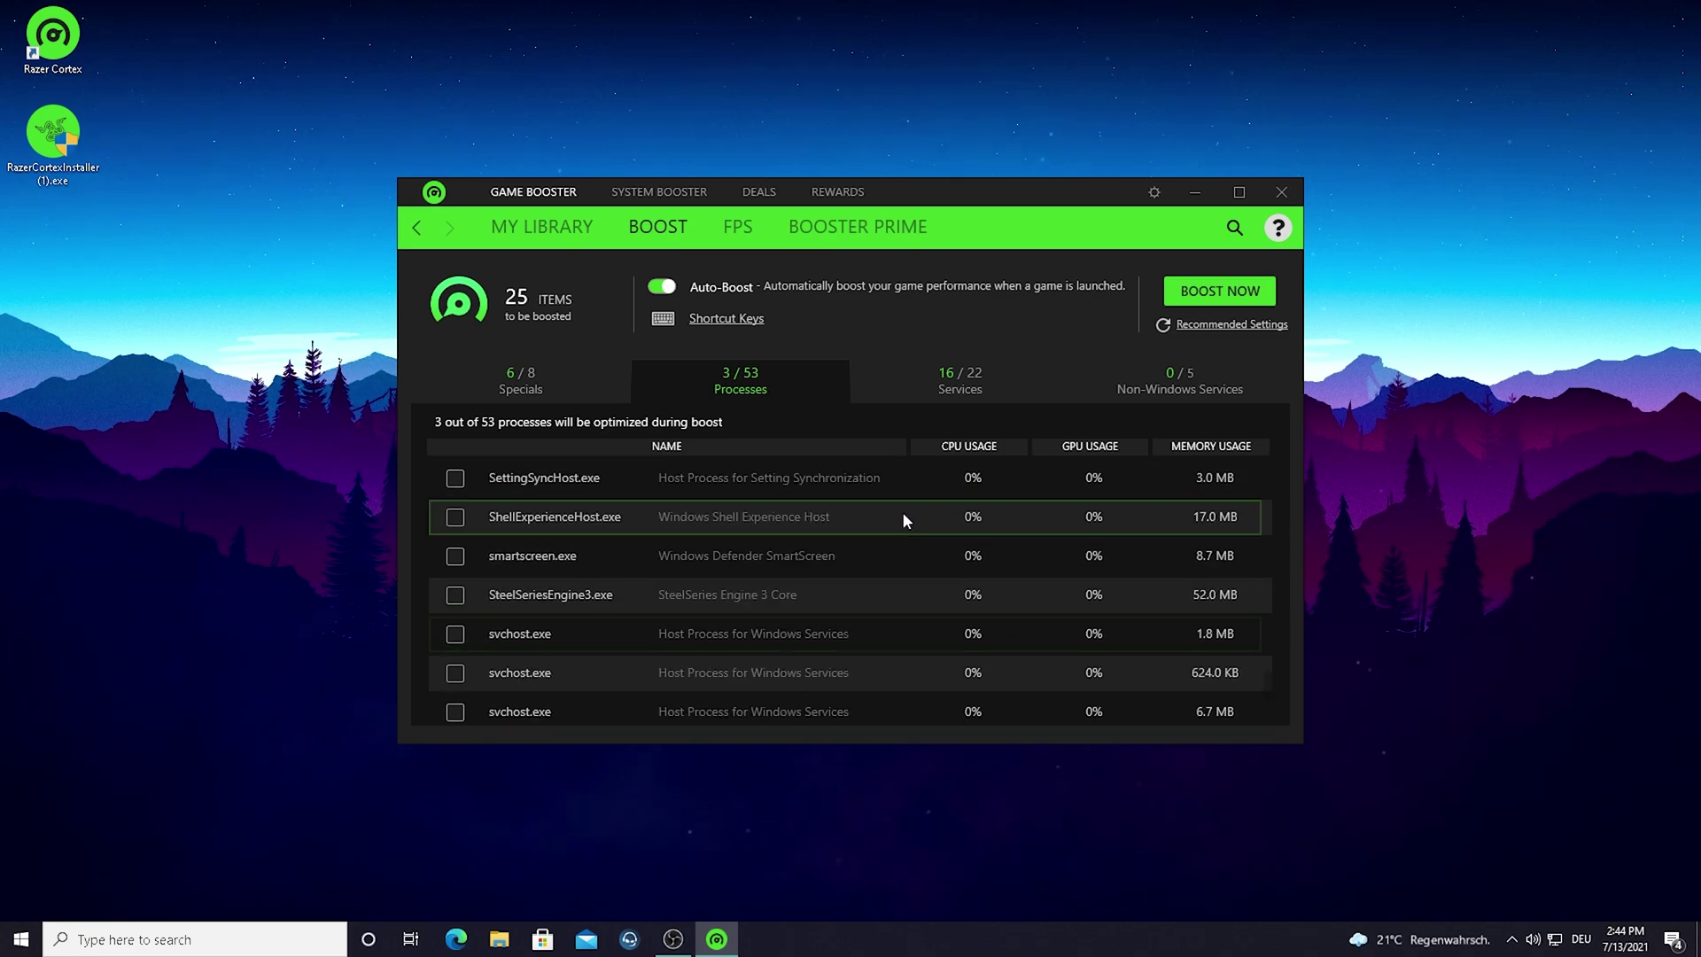
scroll(861, 531, "down", 2)
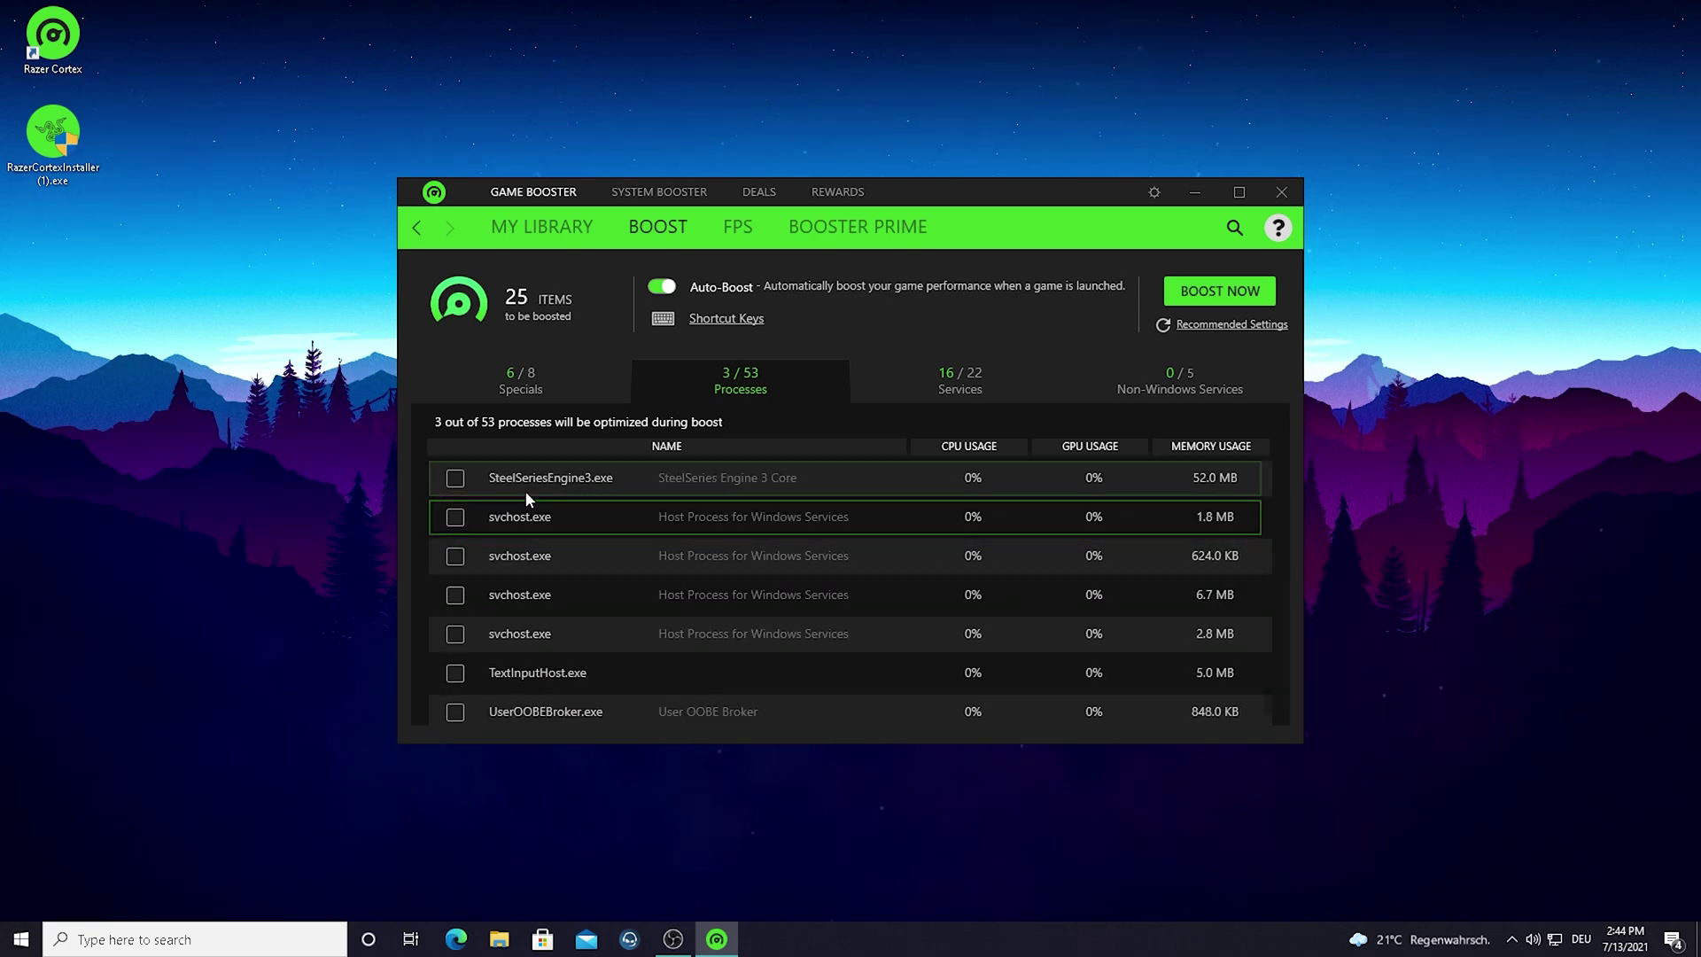
left_click(454, 480)
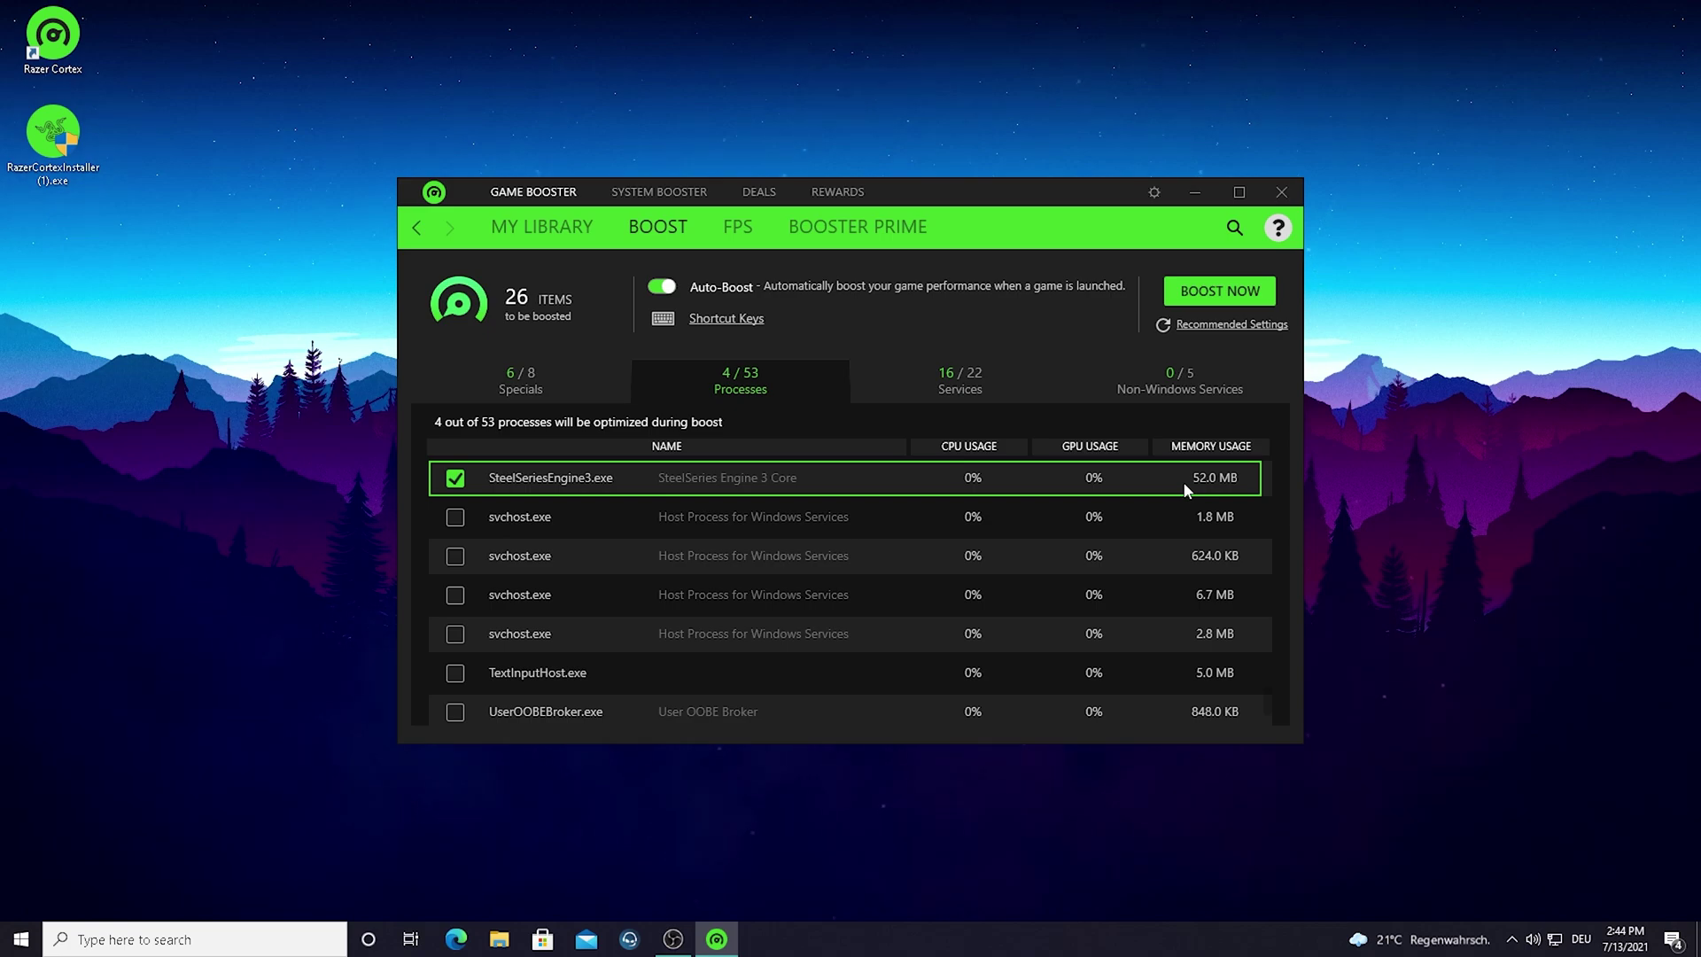
Review the remaining processes and the Windows services chosen for boosting.
scroll(701, 547, "down", 2)
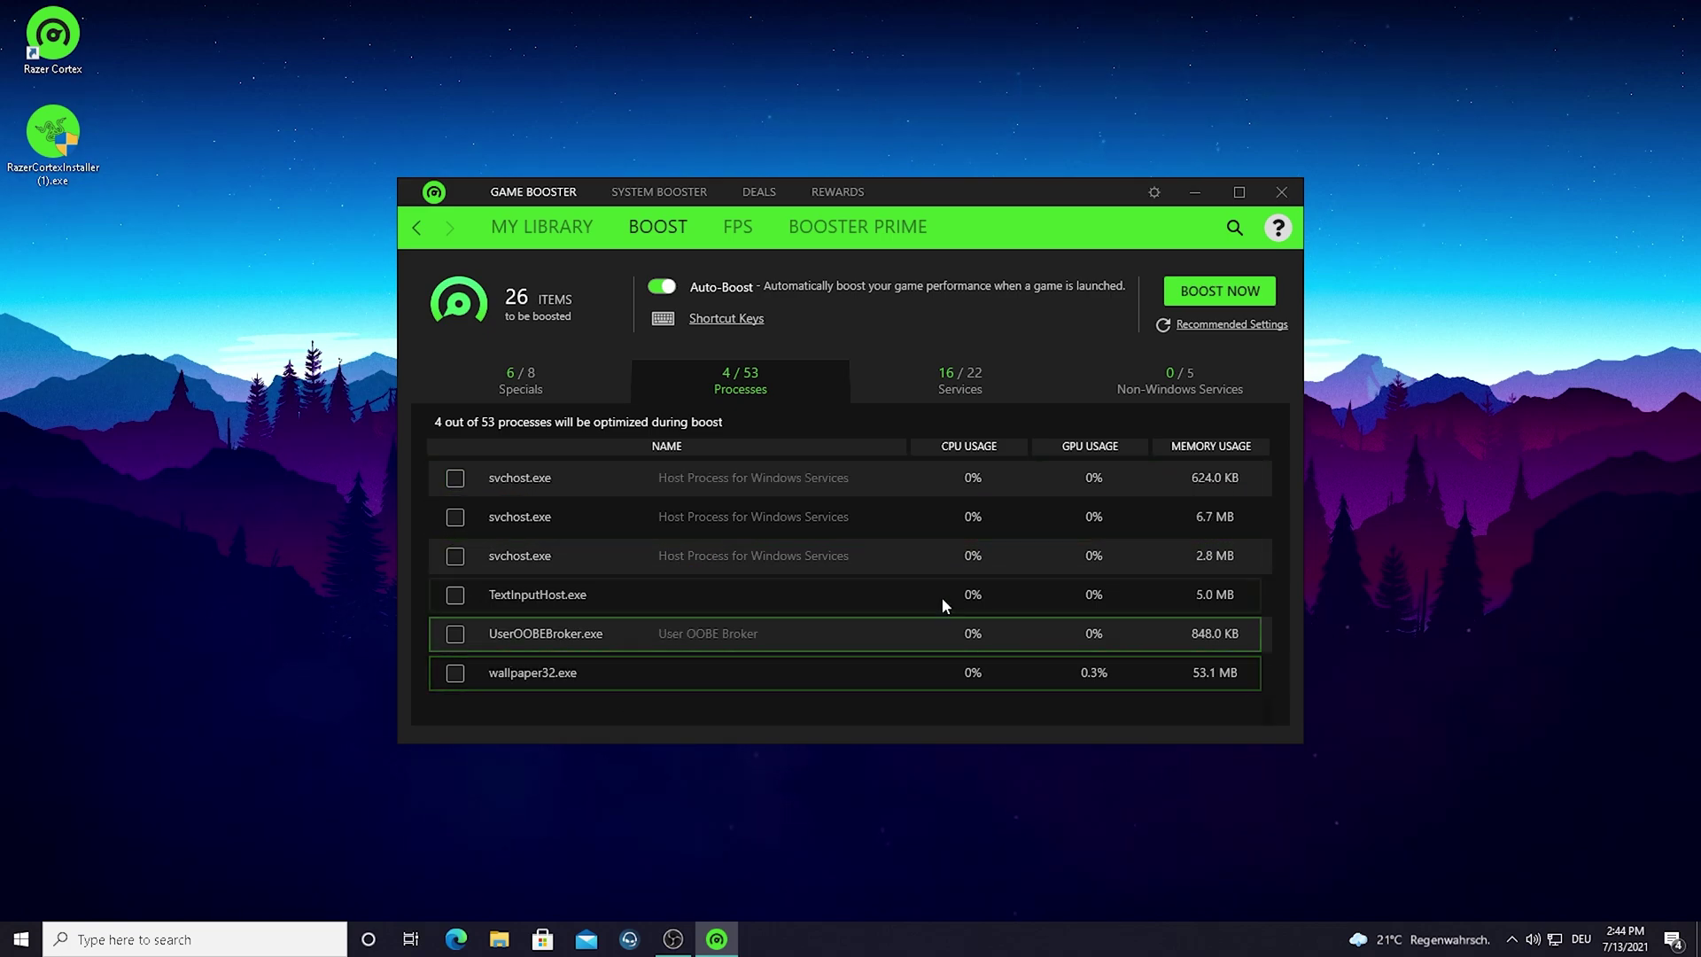
scroll(887, 612, "up", 6)
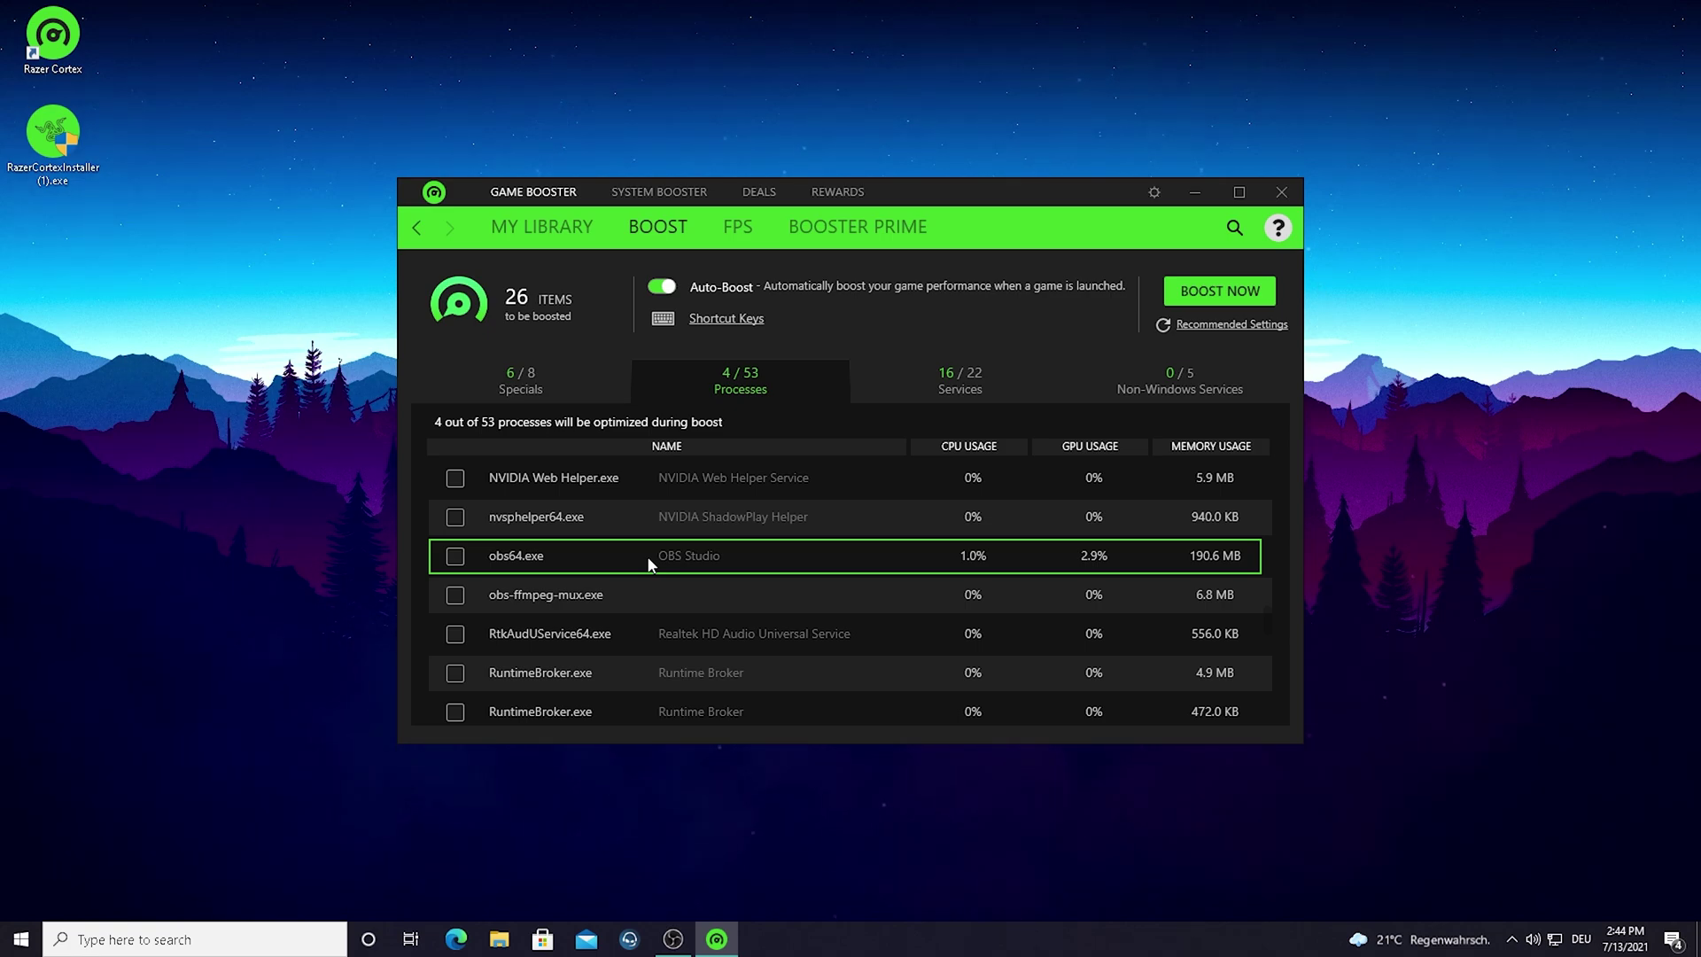
scroll(662, 584, "up", 5)
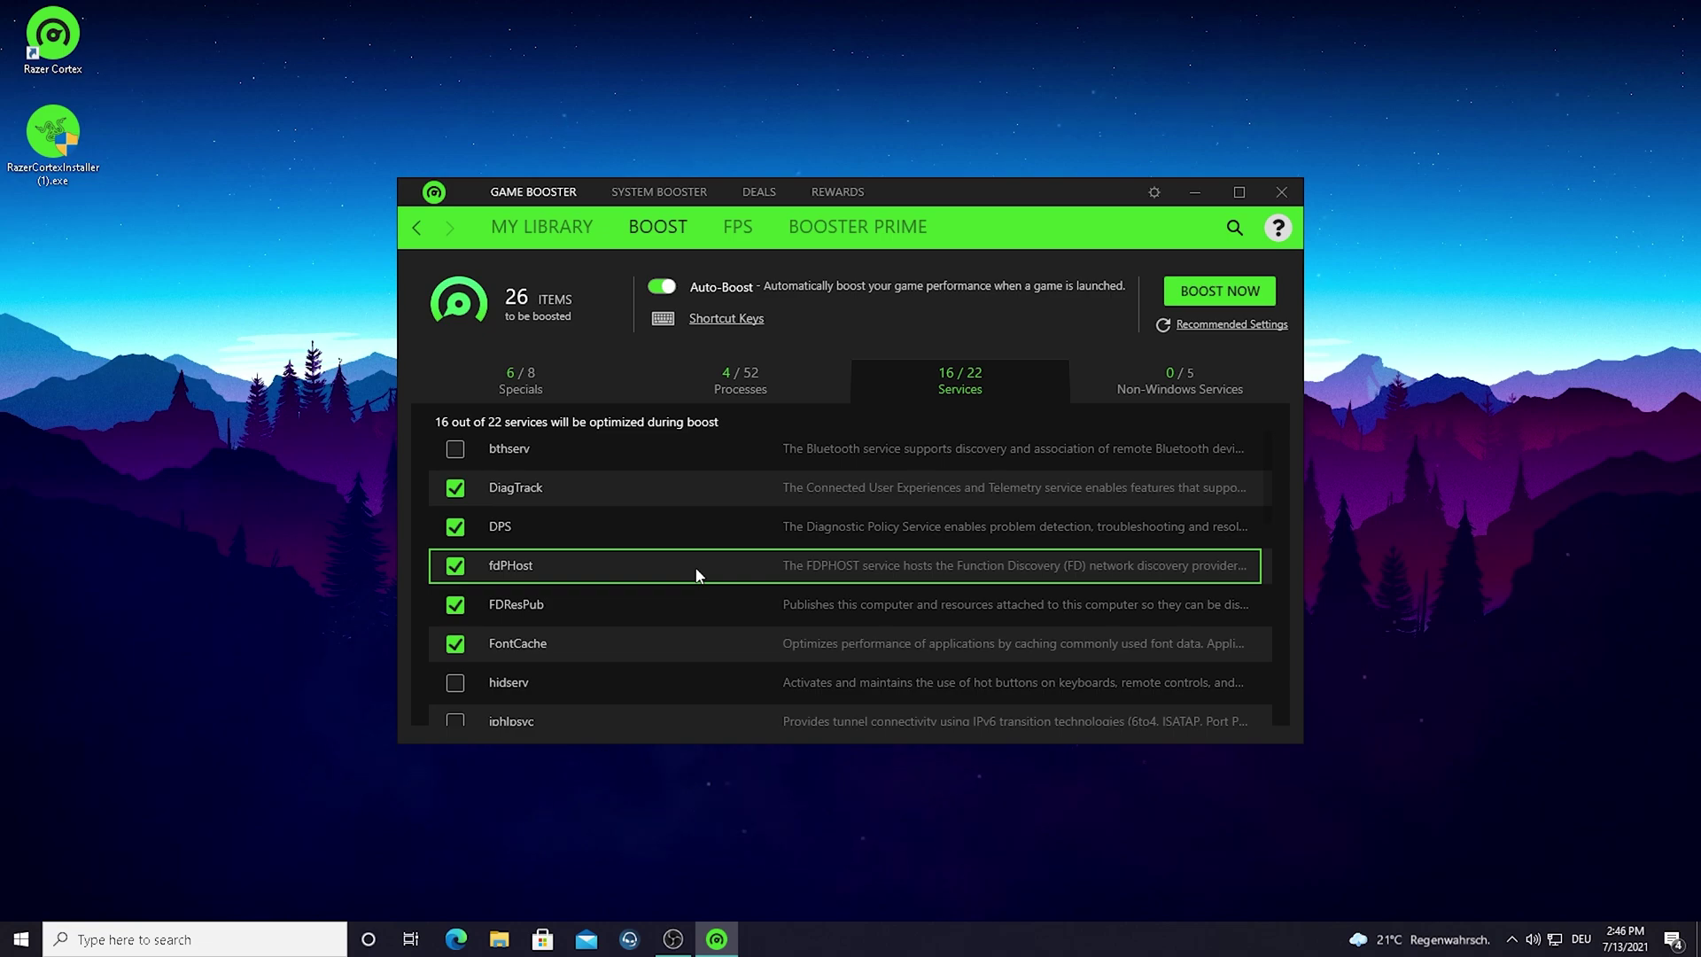
scroll(697, 574, "down", 5)
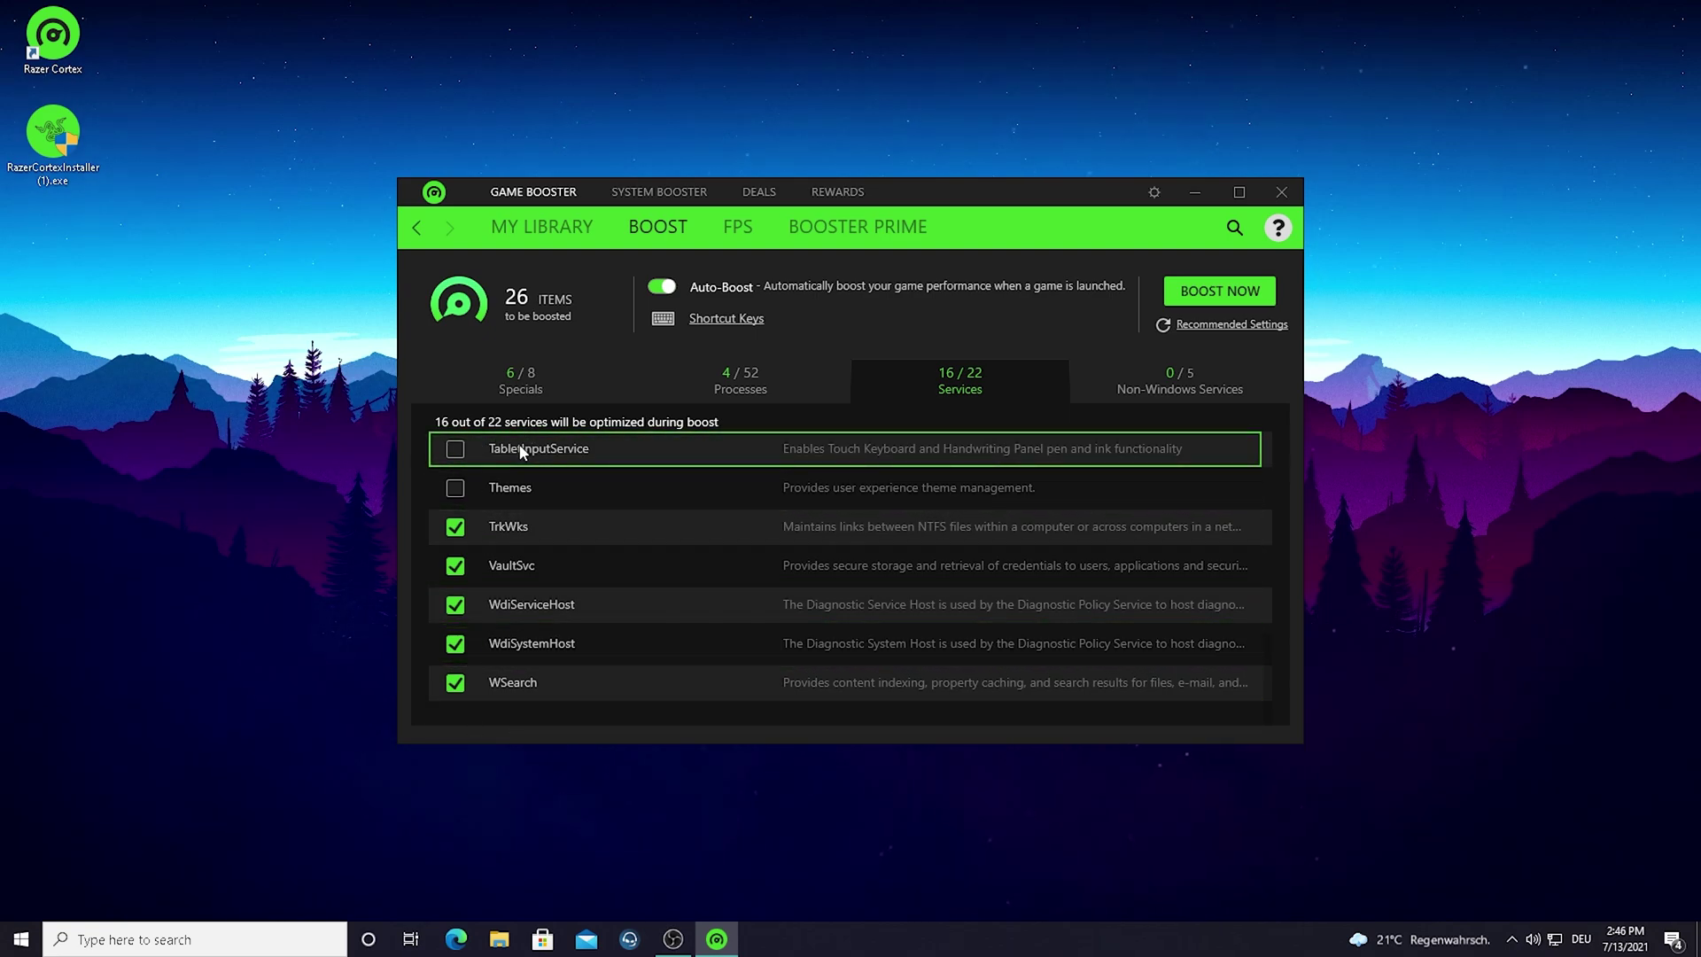
scroll(621, 610, "up", 5)
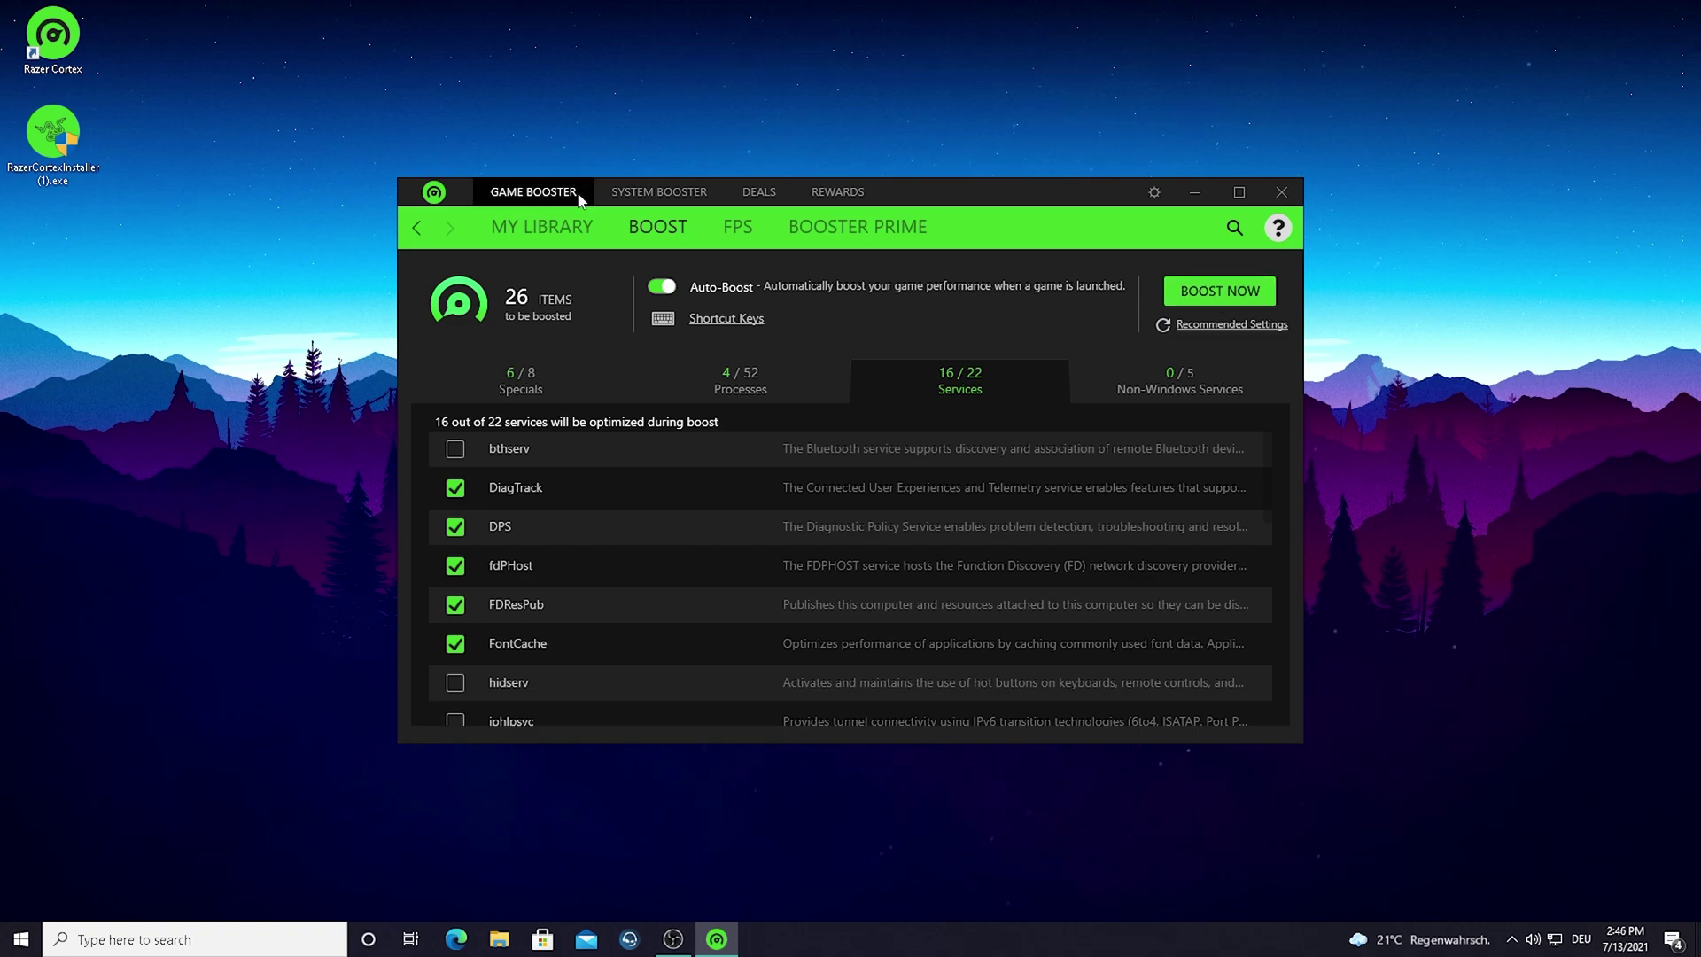
Return to the game library and bring up the launch options for Fortnite.
left_click(528, 233)
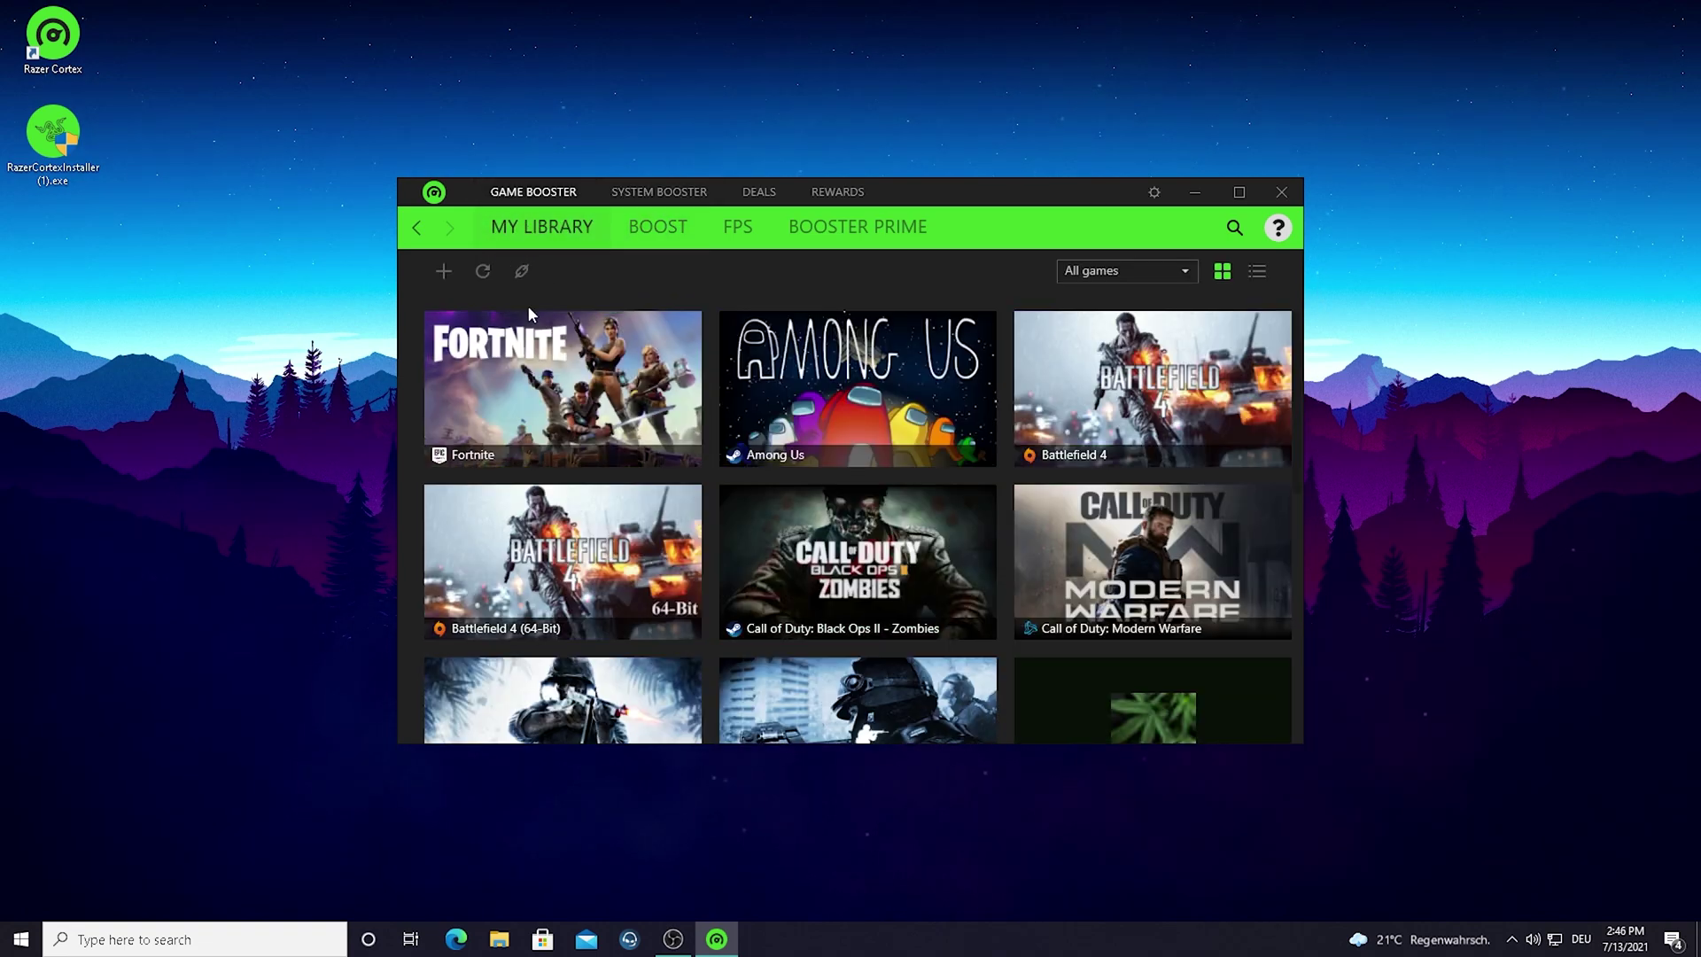
mouse_move(566, 399)
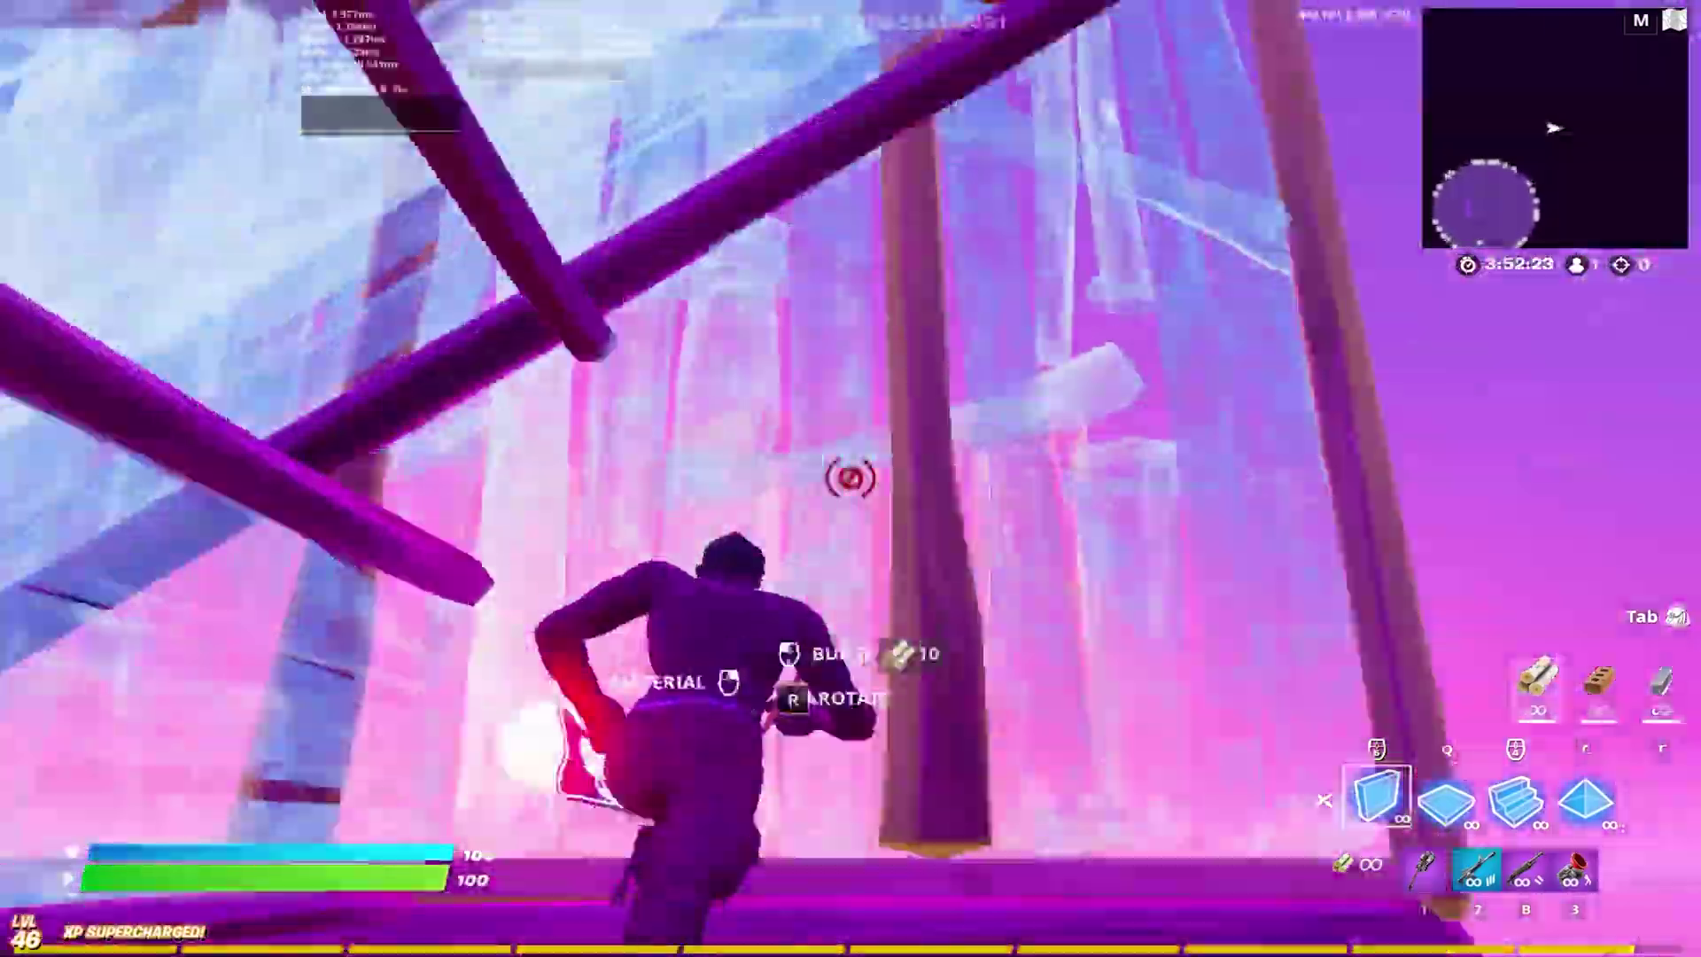
left_click(850, 479)
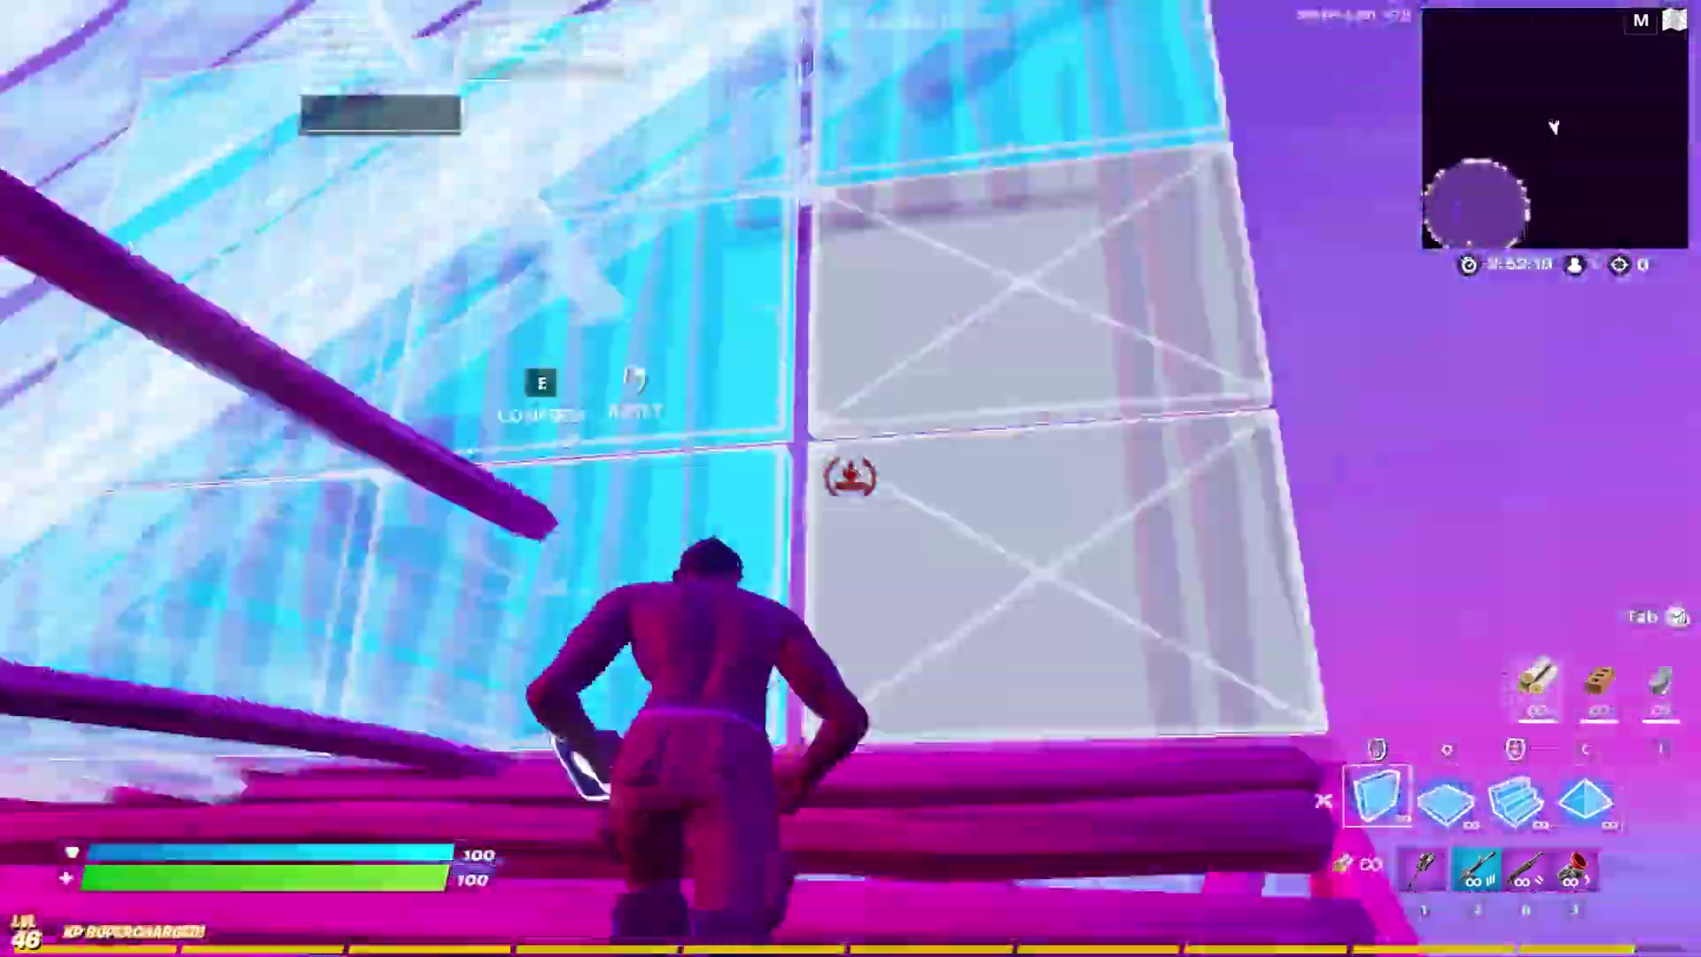
left_click(852, 480)
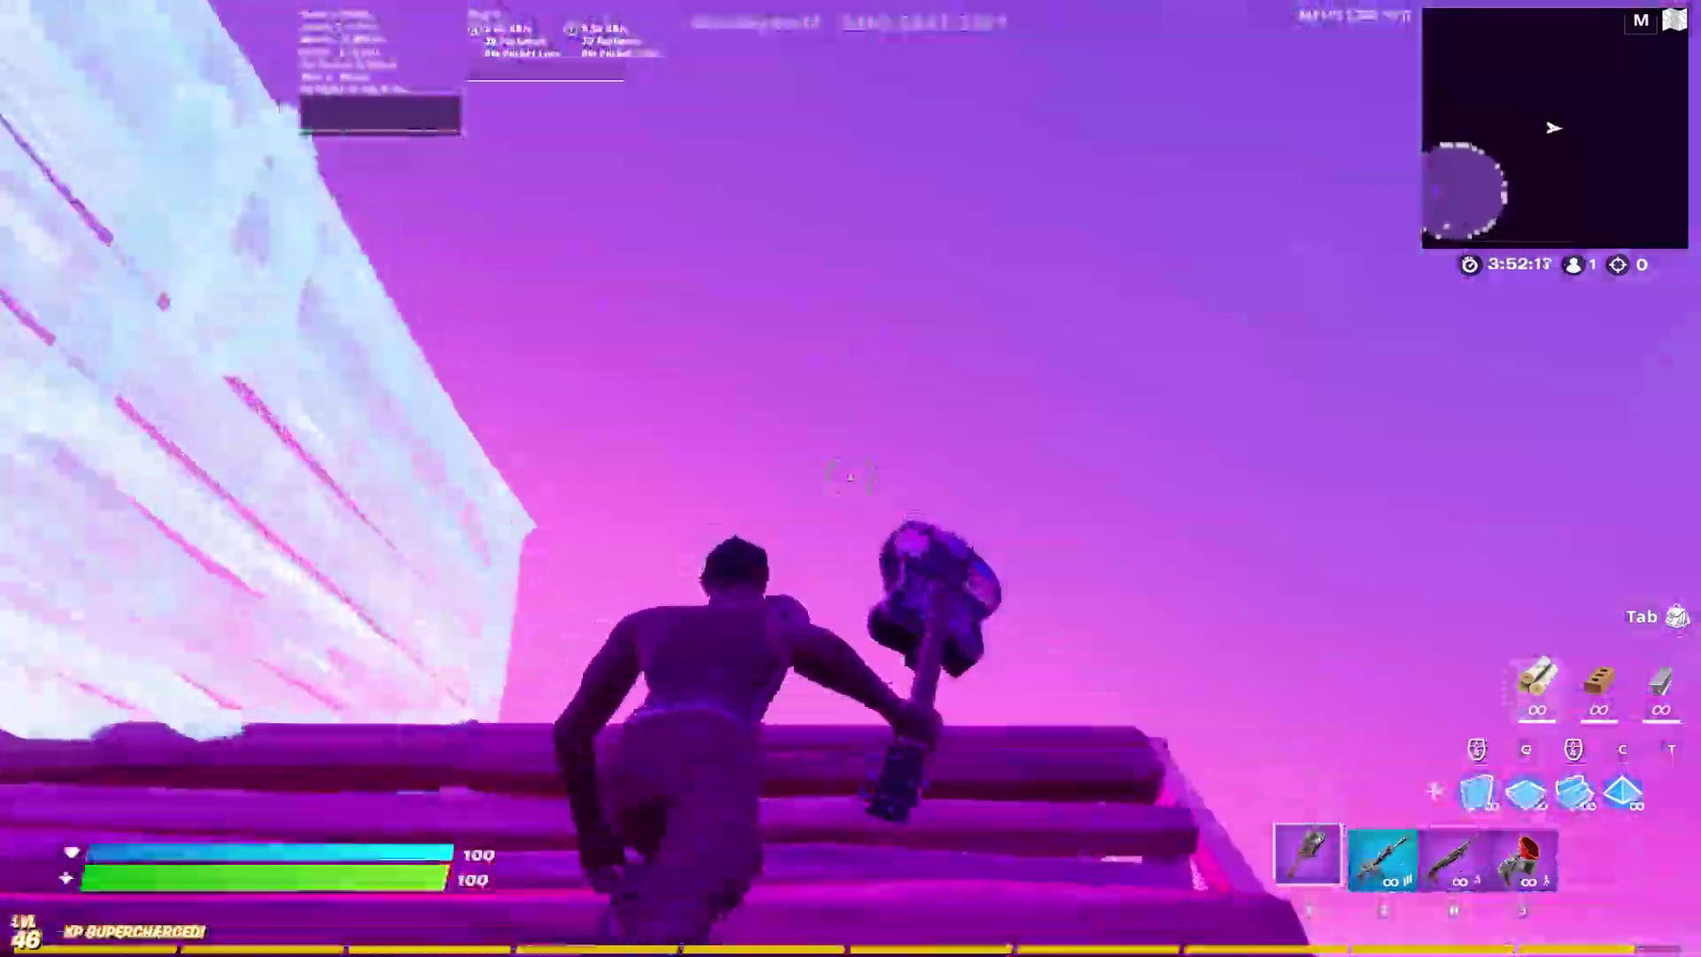
key("q")
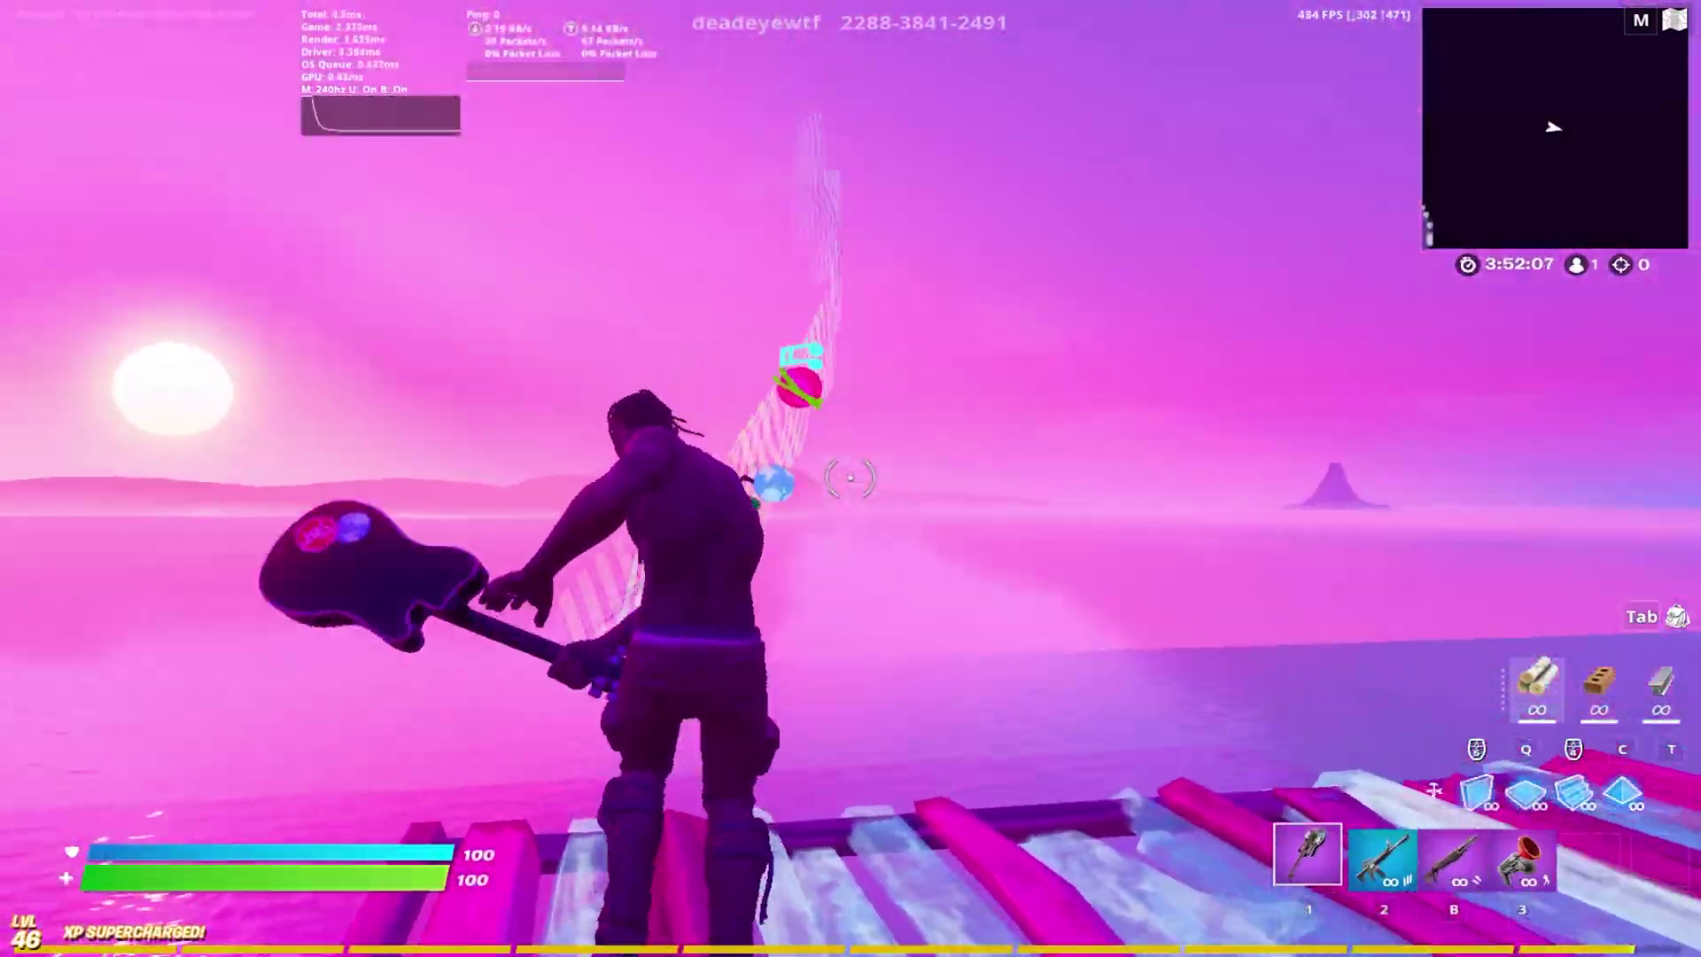
key("b")
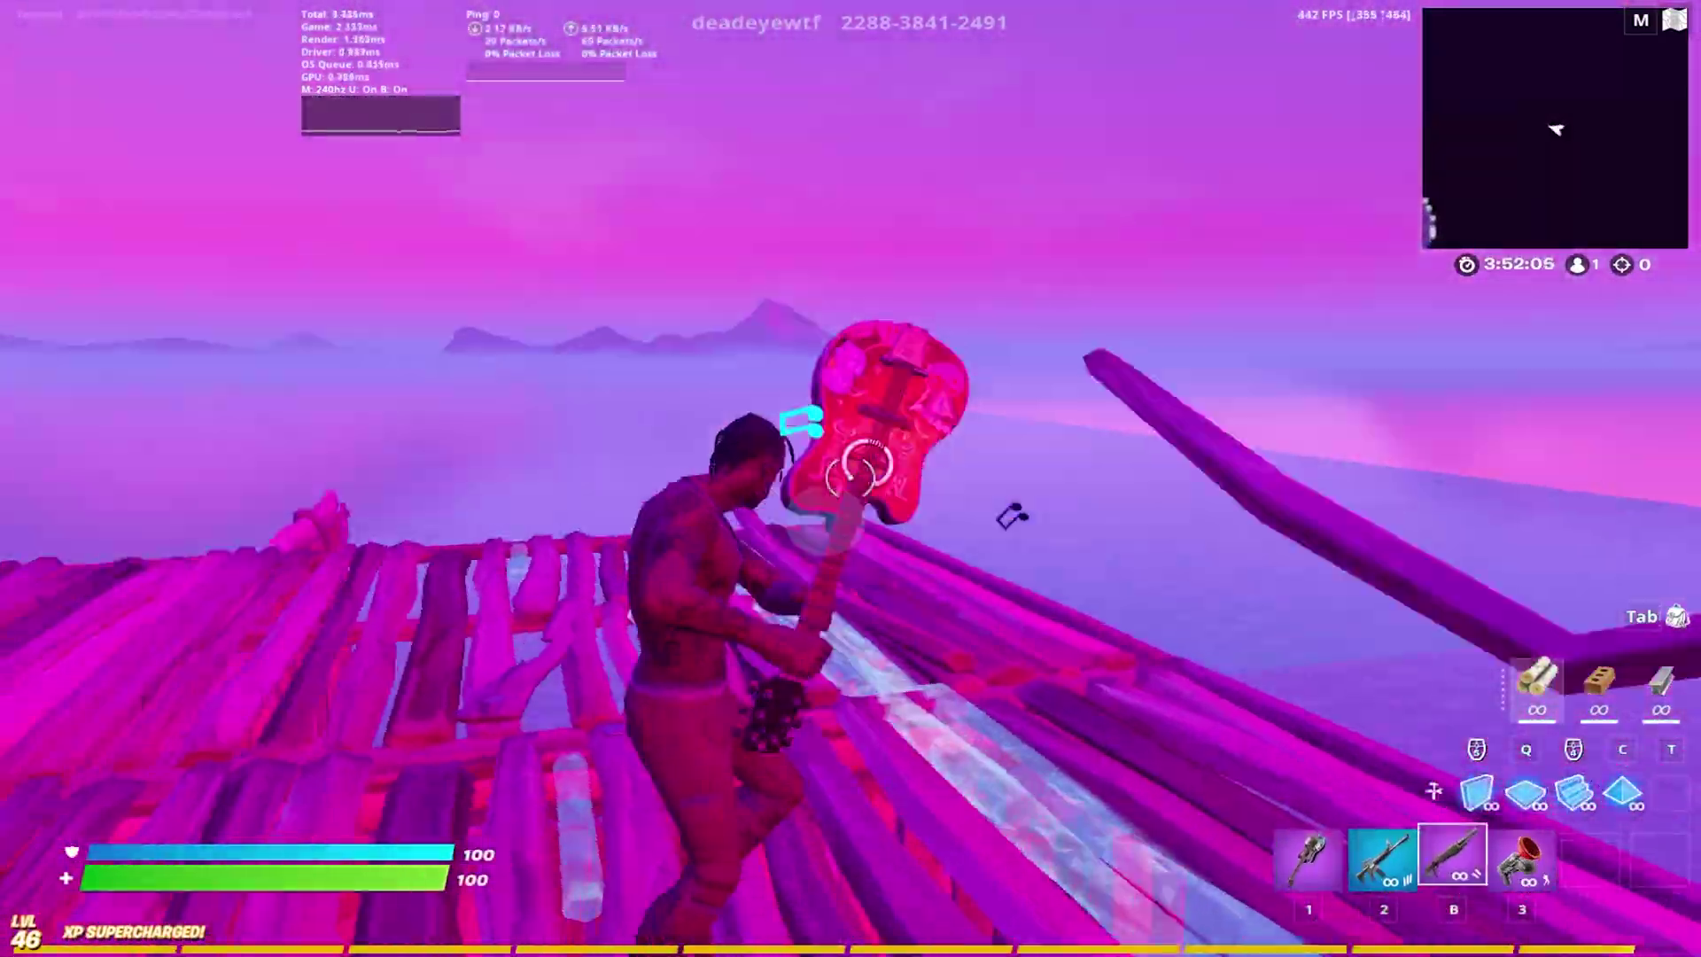
key("1")
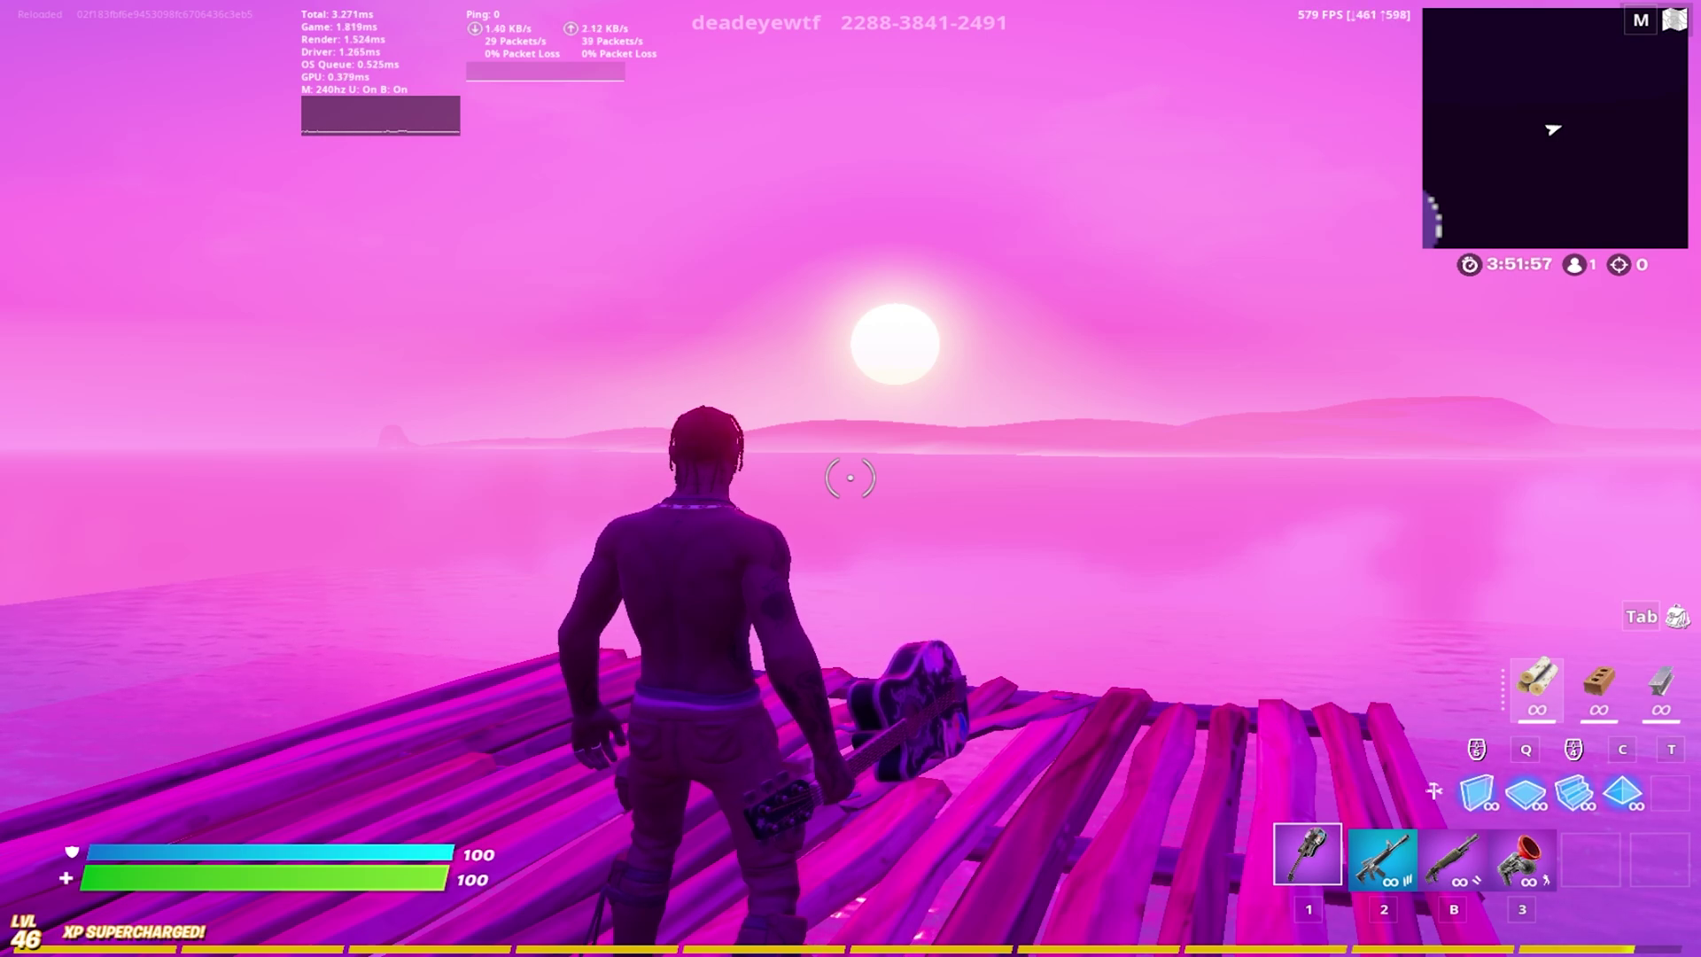
left_click(850, 479)
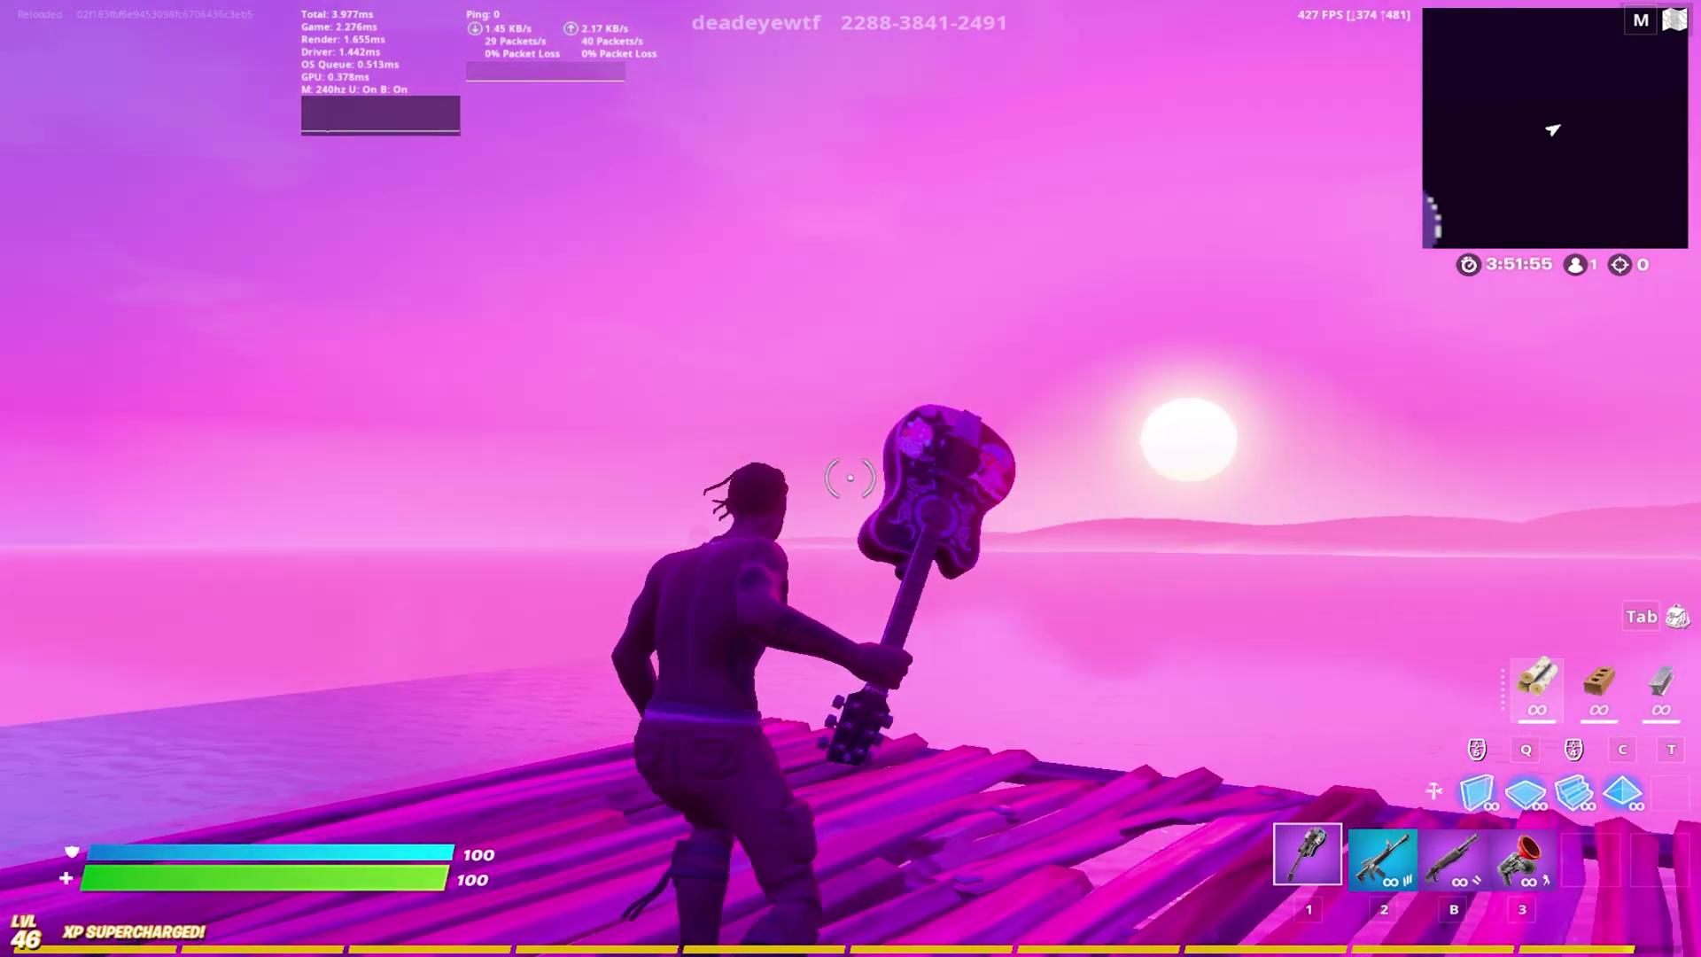